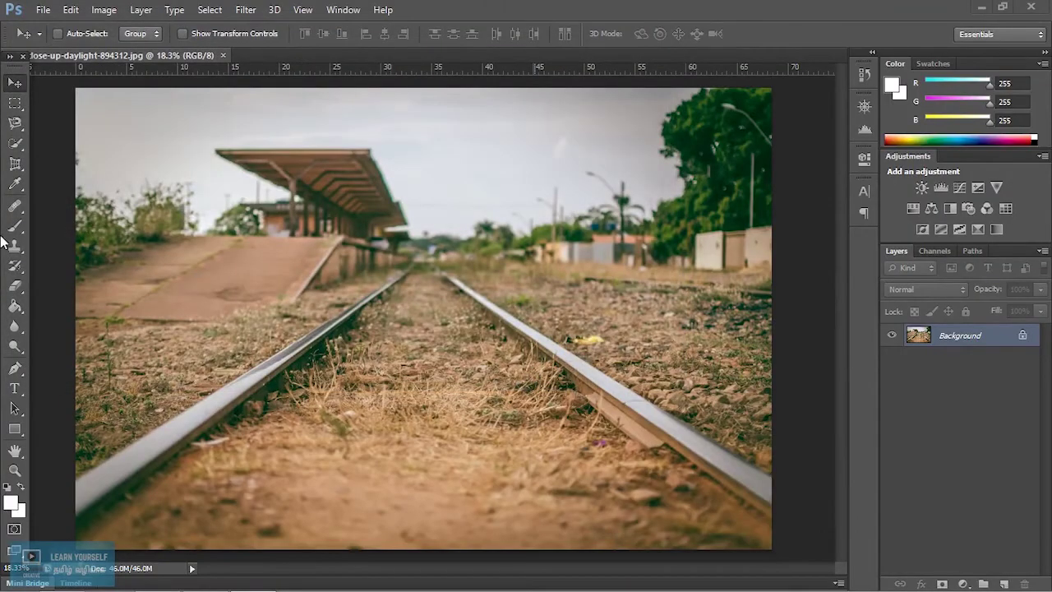
Open and cancel Levels, then duplicate the Background layer into Layer 1 with Ctrl+J
{"action": "left_click", "coordinate": [104, 10]}
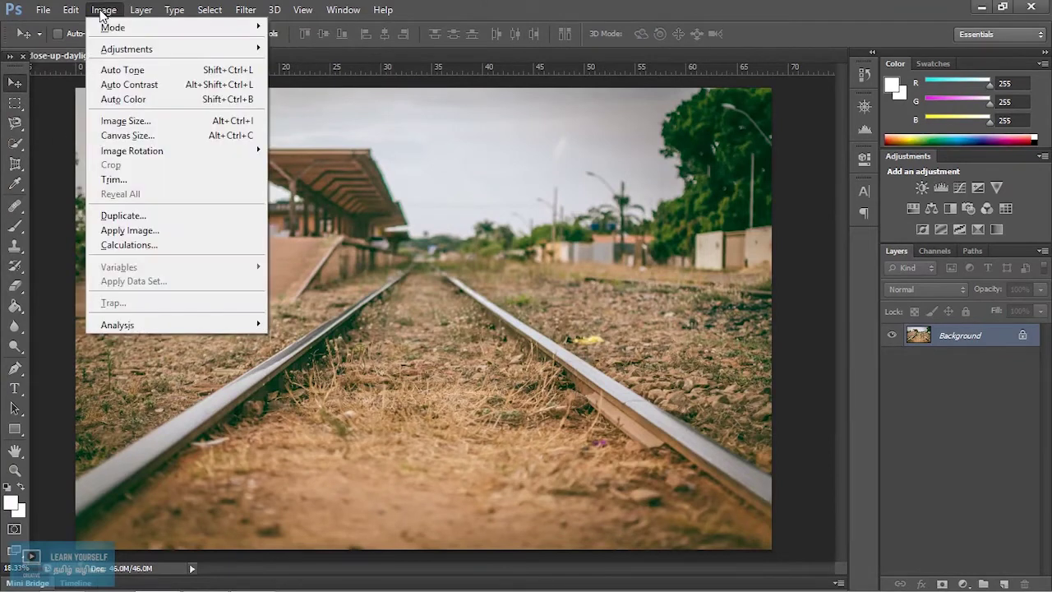
{"action": "mouse_move", "coordinate": [120, 51]}
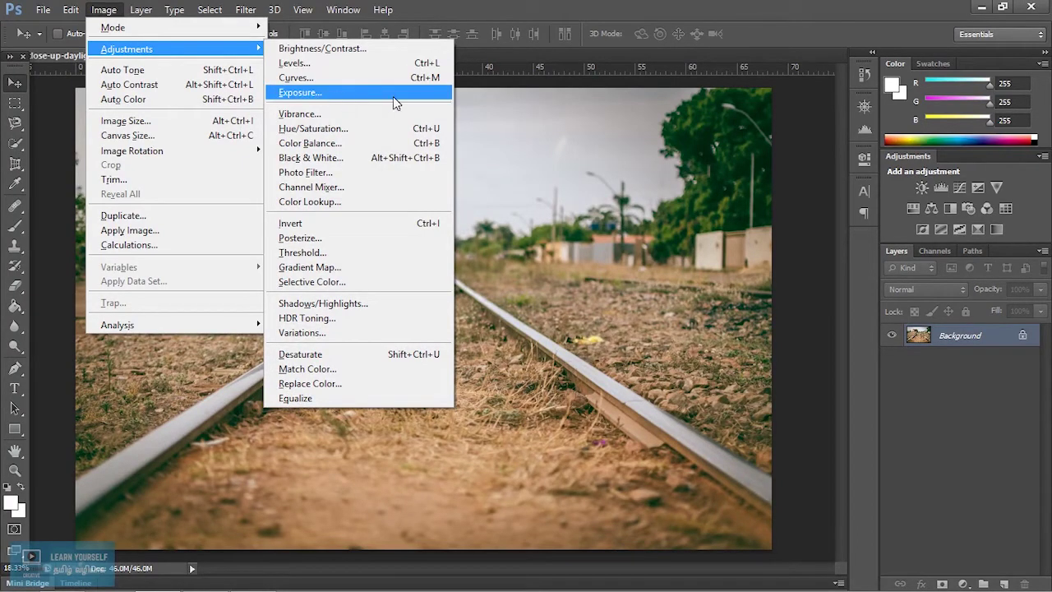
{"action": "left_click", "coordinate": [346, 65]}
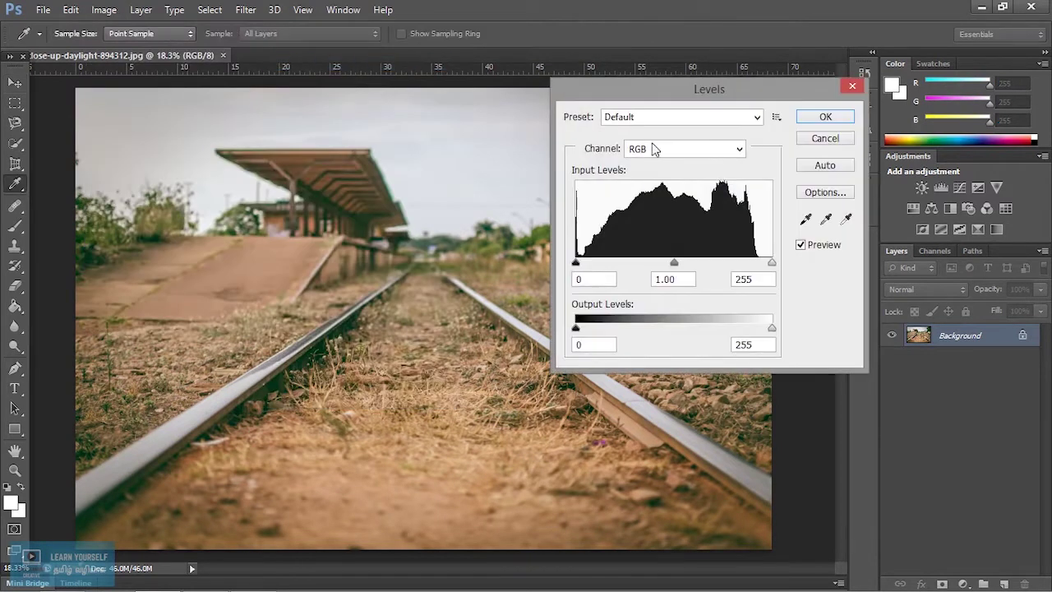
{"action": "left_click", "coordinate": [824, 138]}
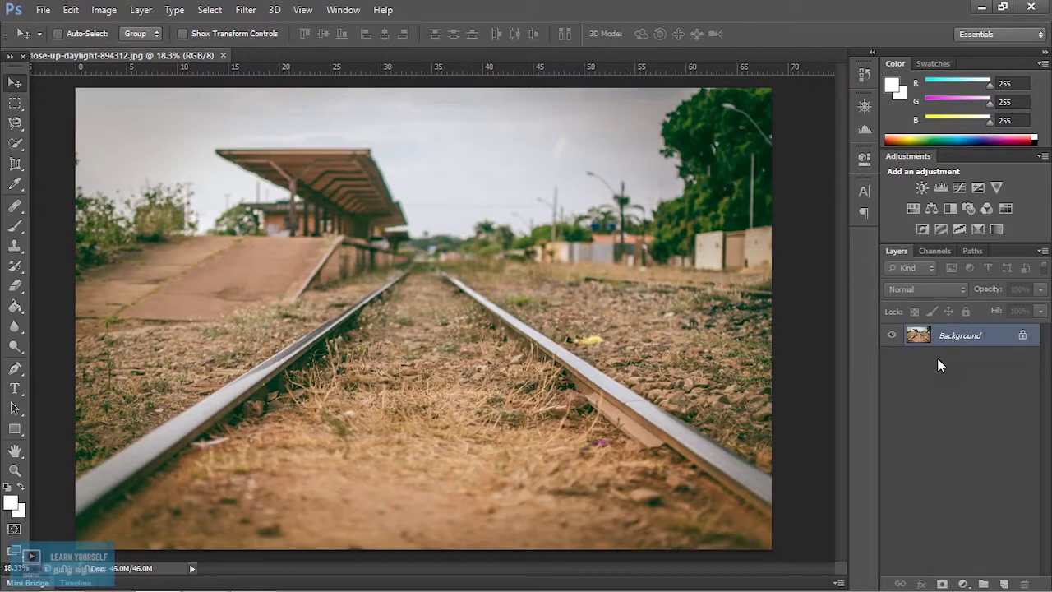
{"action": "key", "text": "ctrl+j"}
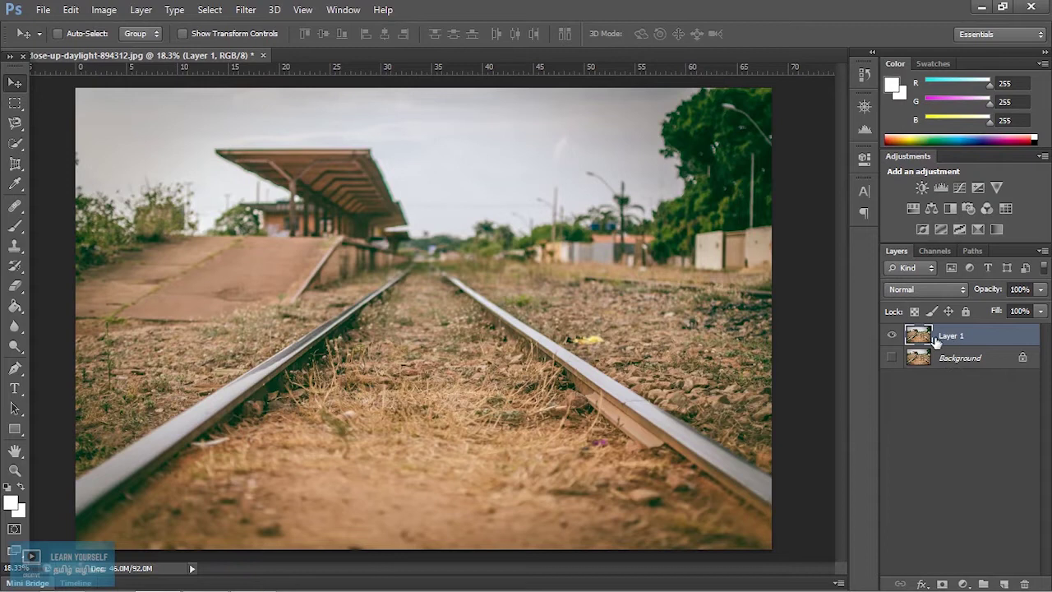
Bring up Image > Adjustments > Levels for the duplicated Layer 1
{"action": "left_click", "coordinate": [103, 10]}
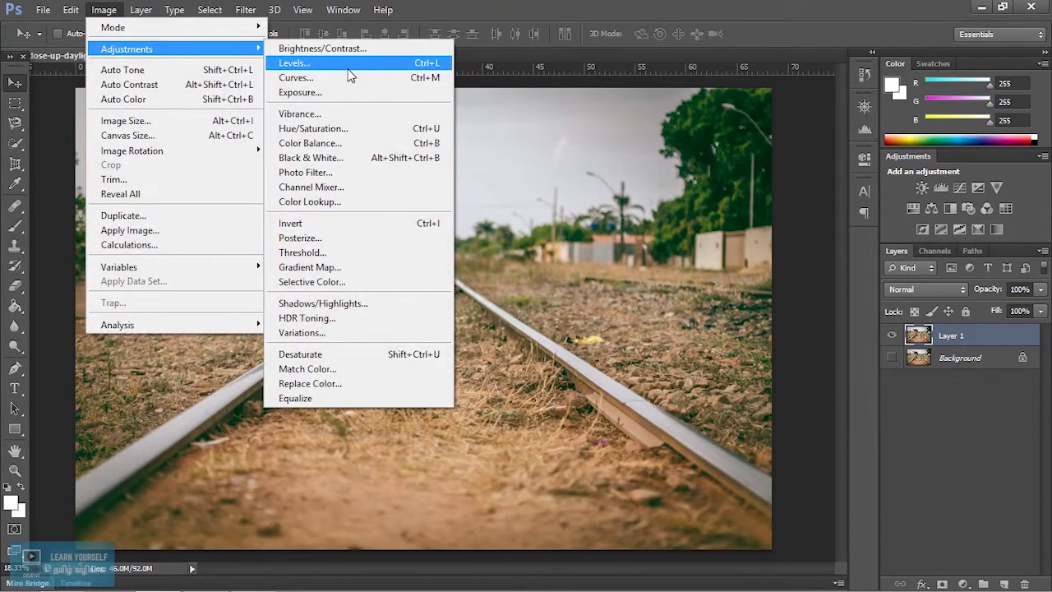
{"action": "left_click", "coordinate": [349, 65]}
Try raising the black output level and lowering the white output level in Levels
{"action": "left_click_drag", "start_coordinate": [656, 97], "coordinate": [773, 135]}
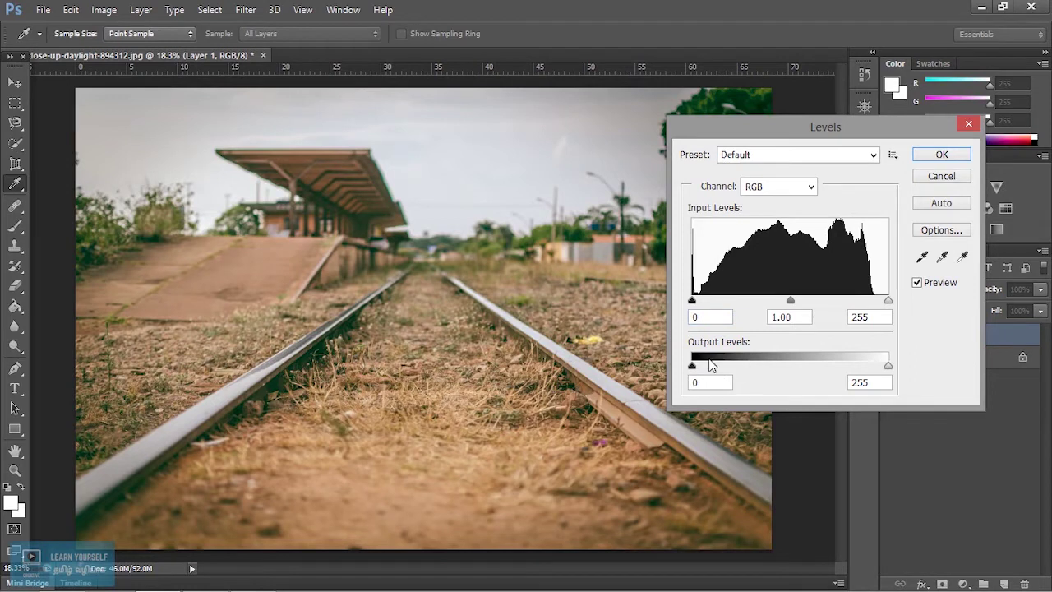
{"action": "mouse_move", "coordinate": [695, 370]}
{"action": "left_mouse_down"}
{"action": "mouse_move", "coordinate": [766, 369]}
{"action": "mouse_move", "coordinate": [679, 362]}
{"action": "left_mouse_up"}
{"action": "mouse_move", "coordinate": [885, 365]}
{"action": "left_mouse_down"}
{"action": "mouse_move", "coordinate": [774, 365]}
{"action": "mouse_move", "coordinate": [887, 361]}
{"action": "left_mouse_up"}
Shift Red midtones to about 0.65 and Green midtones, then cancel Levels
{"action": "left_click", "coordinate": [789, 188]}
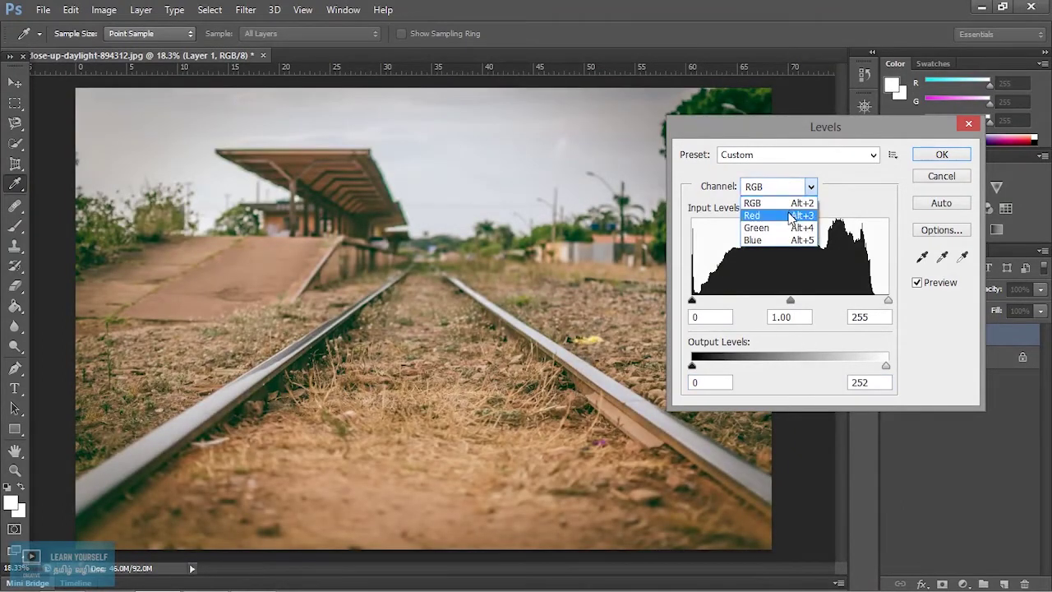
{"action": "left_click", "coordinate": [788, 214]}
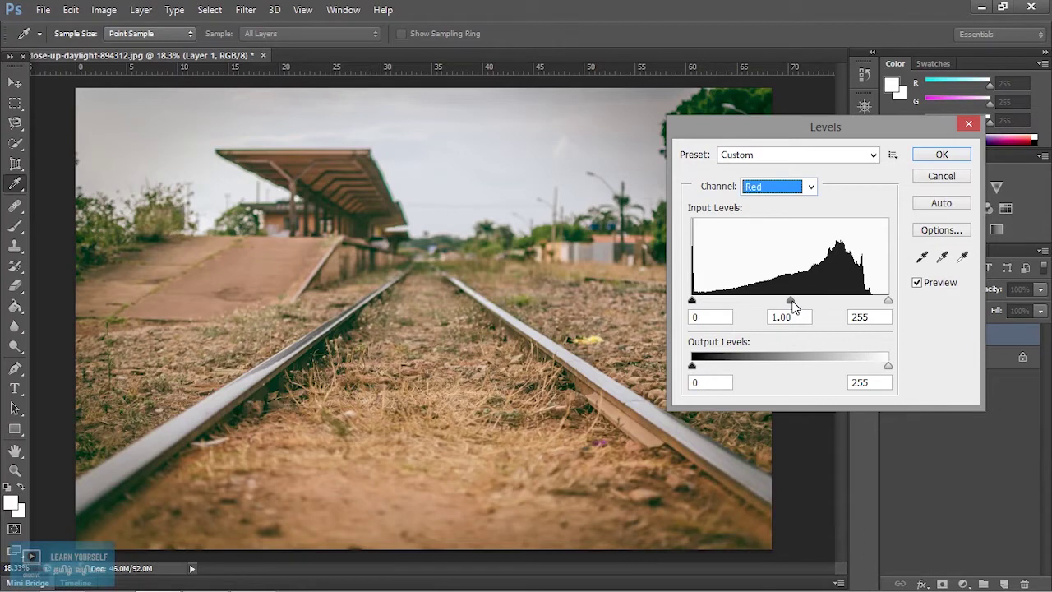
{"action": "mouse_move", "coordinate": [791, 303]}
{"action": "left_mouse_down"}
{"action": "mouse_move", "coordinate": [822, 301]}
{"action": "mouse_move", "coordinate": [764, 301]}
{"action": "mouse_move", "coordinate": [788, 301]}
{"action": "left_mouse_up"}
{"action": "left_click", "coordinate": [777, 189]}
{"action": "left_click", "coordinate": [773, 228]}
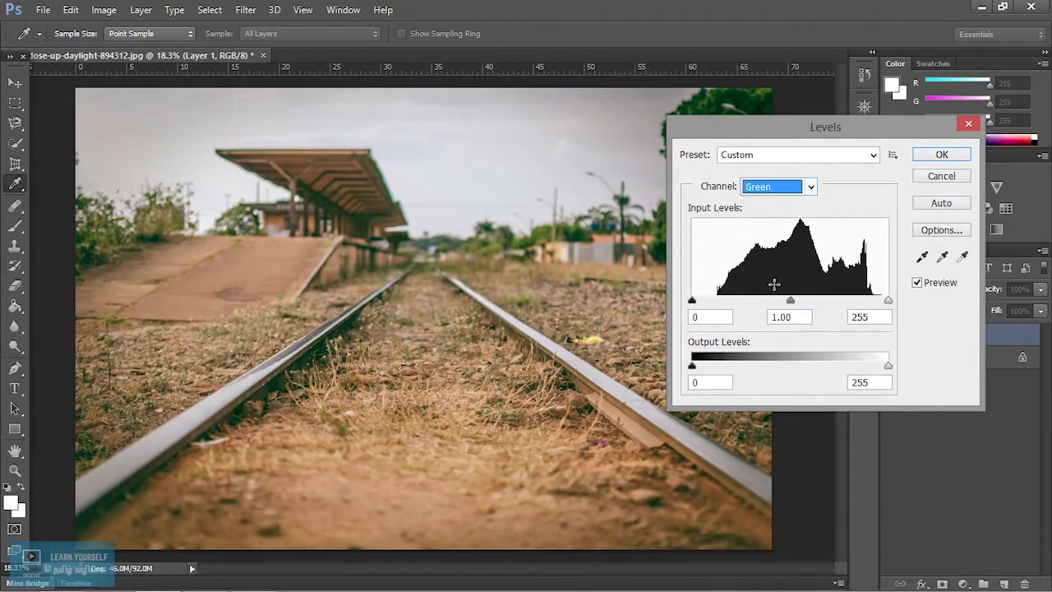
{"action": "left_click_drag", "start_coordinate": [788, 301], "coordinate": [813, 302]}
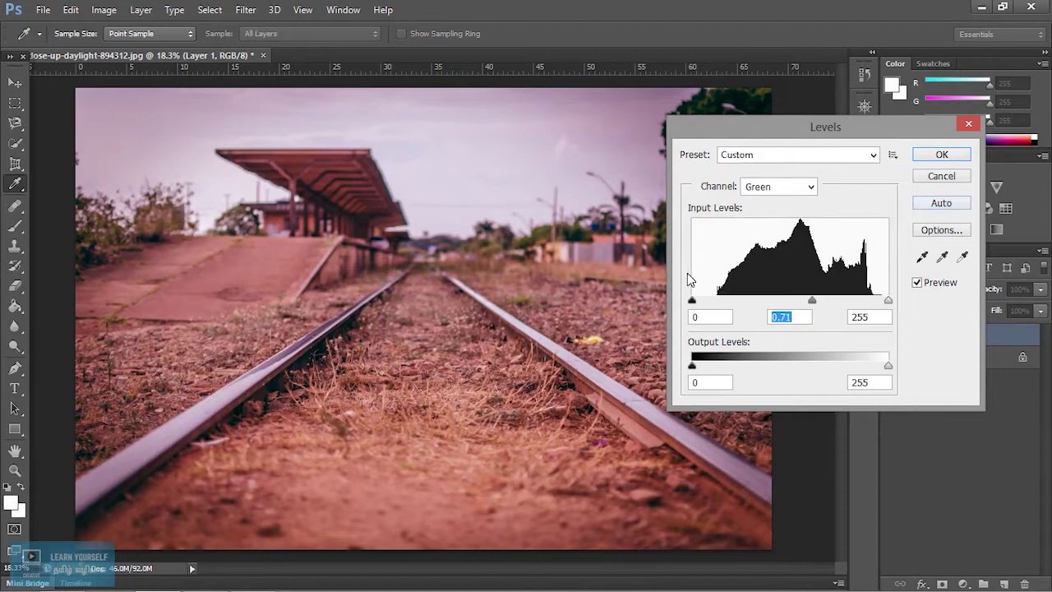
{"action": "left_click", "coordinate": [942, 178]}
{"action": "key", "text": "v"}
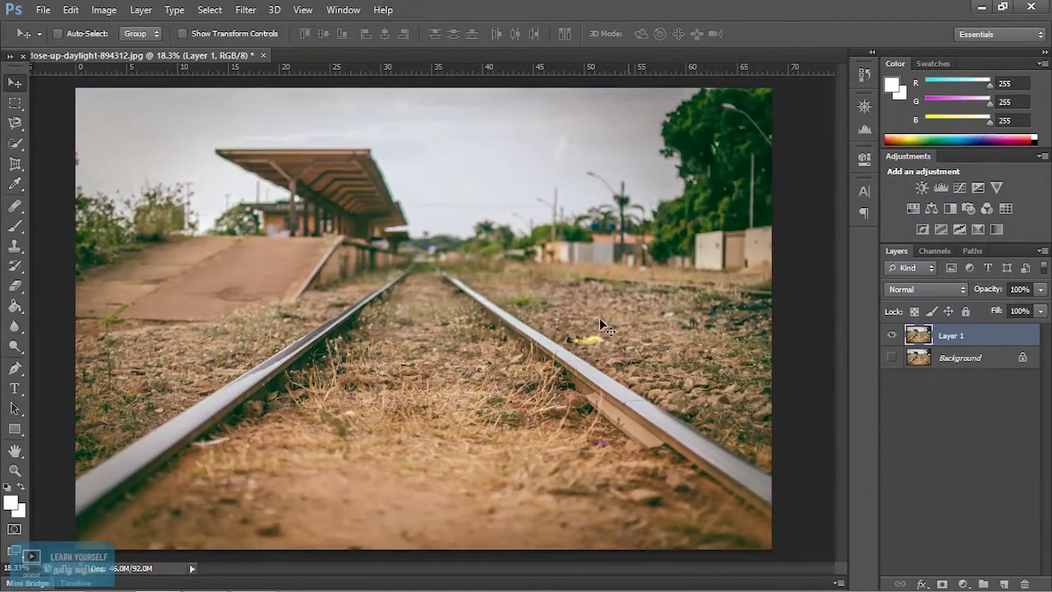
Open the Exposure adjustment on Layer 1 and raise Gamma Correction for a faded preview
{"action": "left_click", "coordinate": [104, 10]}
{"action": "mouse_move", "coordinate": [118, 51]}
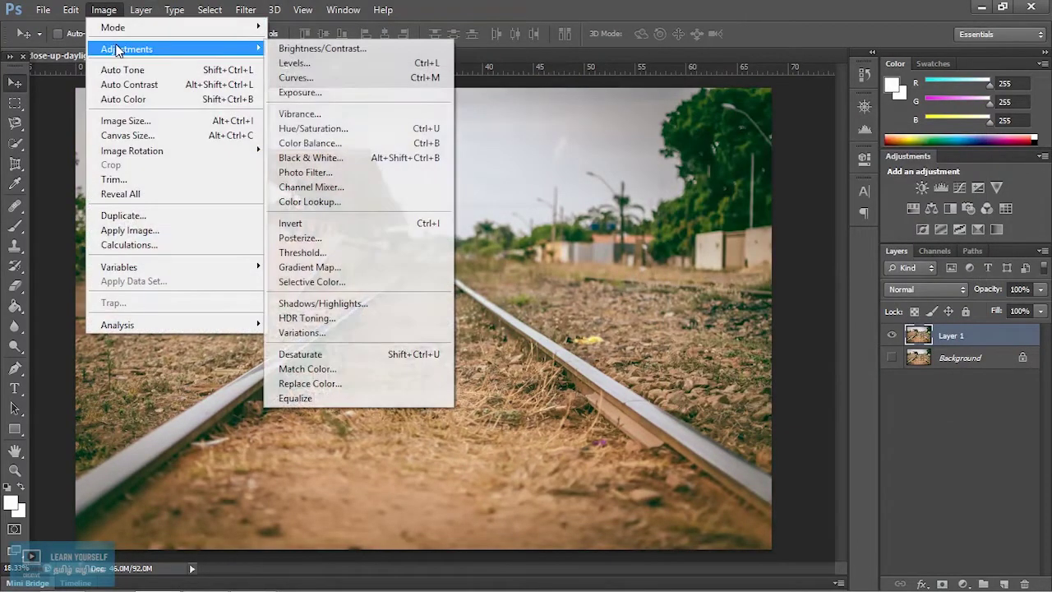
{"action": "left_click", "coordinate": [321, 98]}
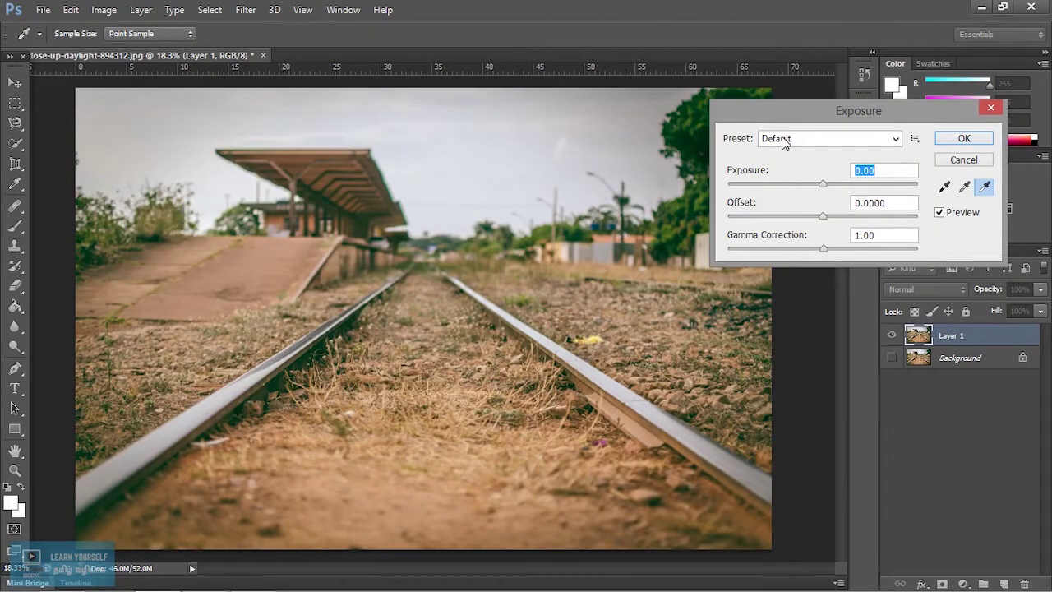
{"action": "left_click_drag", "start_coordinate": [803, 115], "coordinate": [703, 238]}
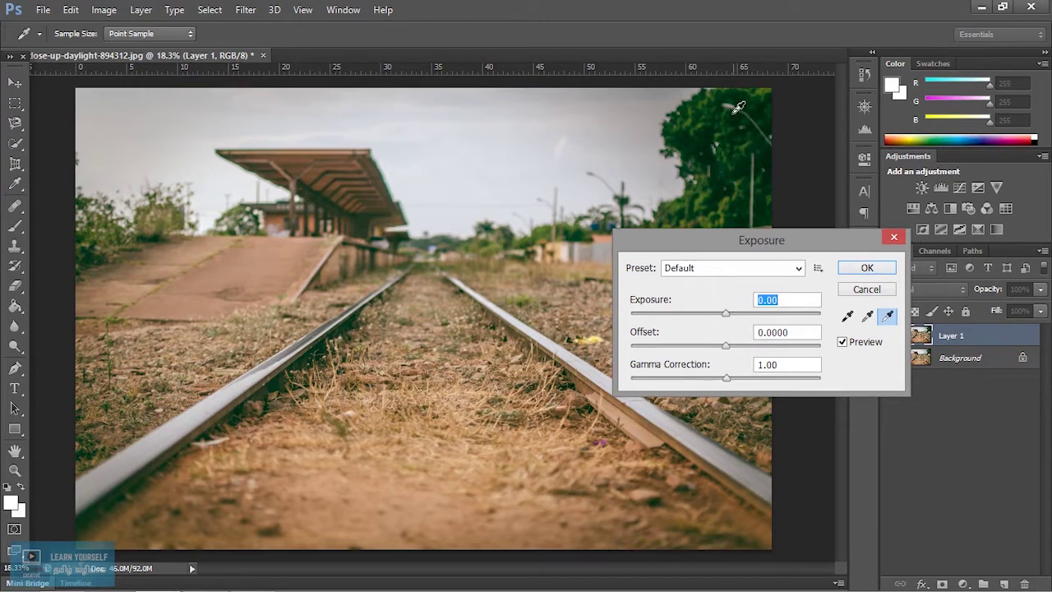
{"action": "left_click_drag", "start_coordinate": [726, 378], "coordinate": [707, 378]}
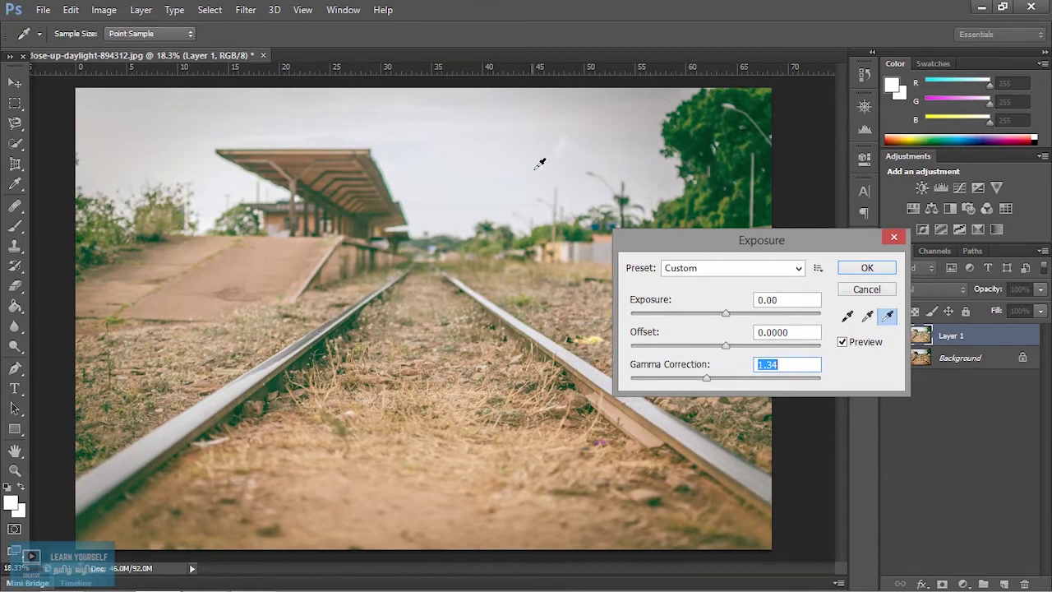
{"action": "left_click_drag", "start_coordinate": [705, 380], "coordinate": [696, 379]}
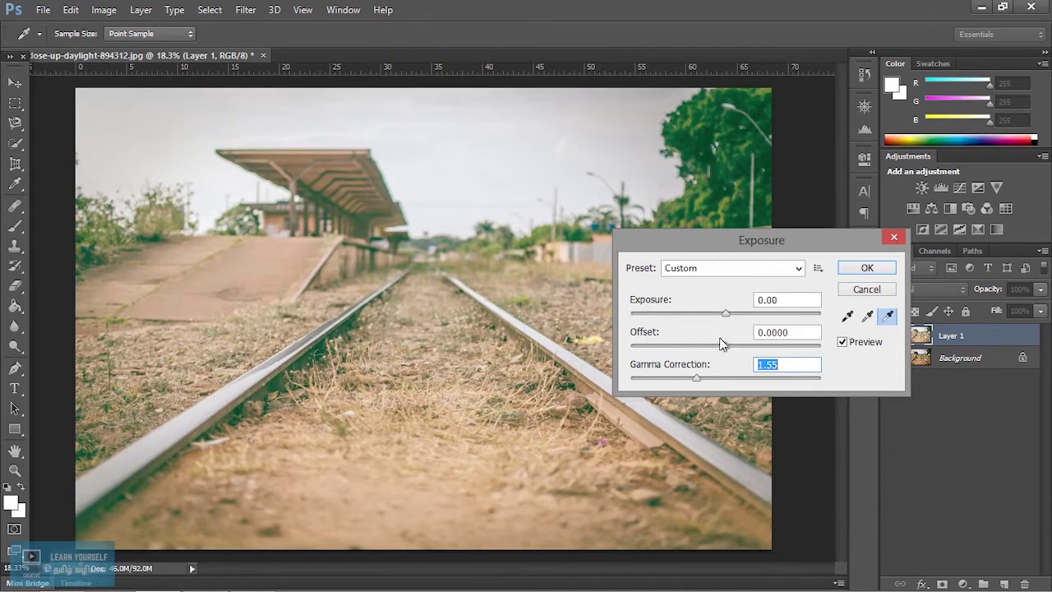
Settle Exposure at +0.43, Offset at 0 and Gamma at 1.31, then confirm
{"action": "left_click_drag", "start_coordinate": [727, 319], "coordinate": [748, 322]}
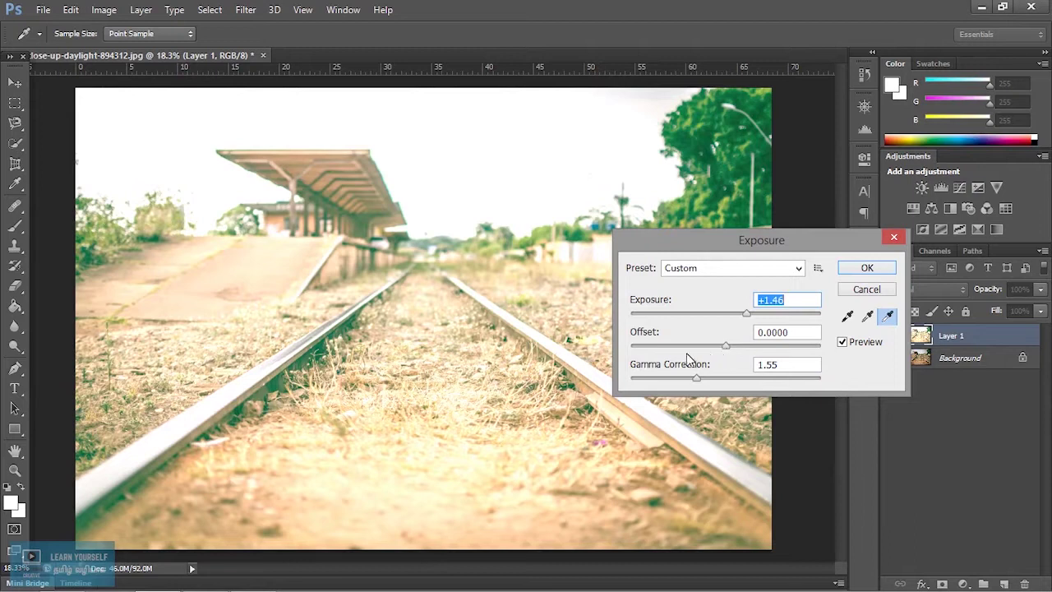
{"action": "left_click_drag", "start_coordinate": [728, 351], "coordinate": [693, 343]}
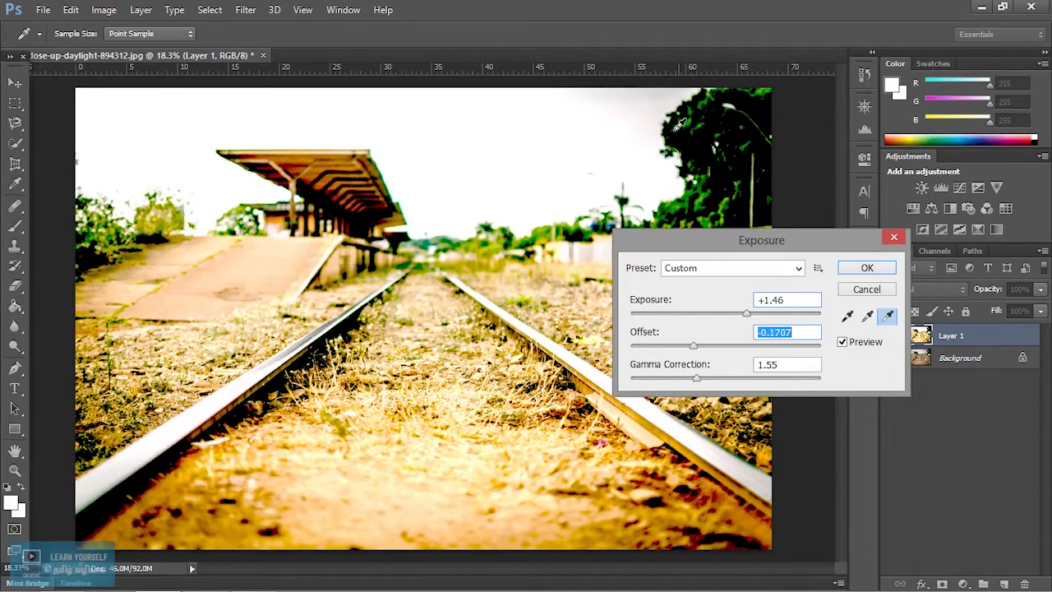
{"action": "left_click_drag", "start_coordinate": [694, 345], "coordinate": [734, 350]}
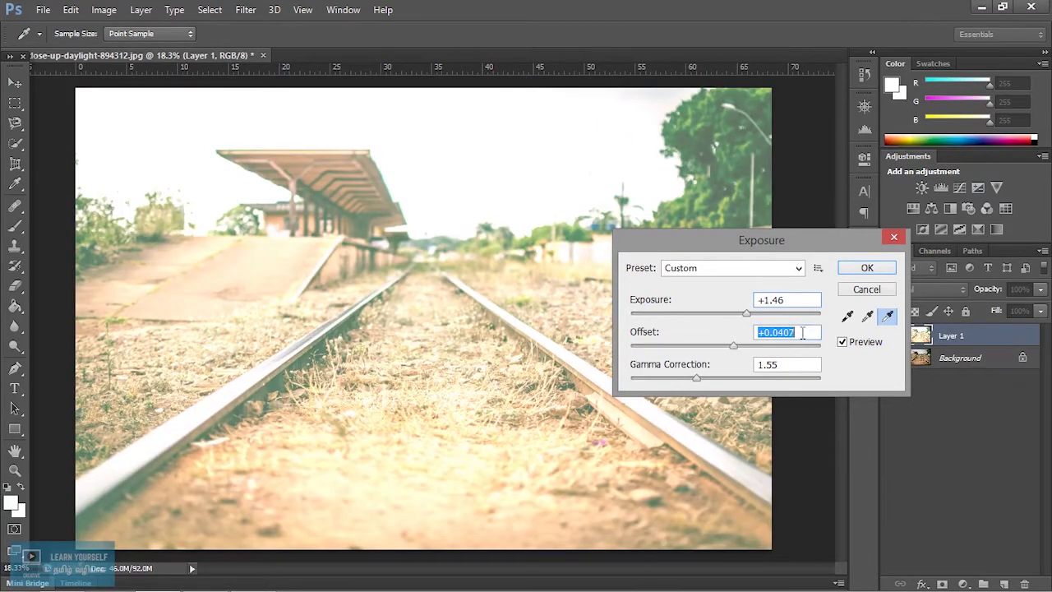
{"action": "type", "text": "0"}
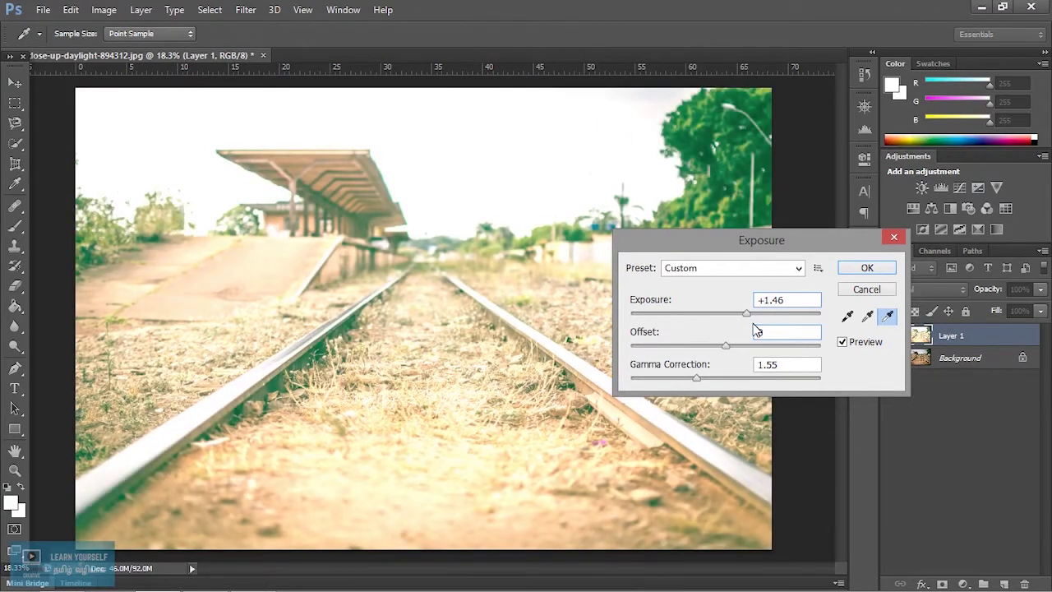
{"action": "left_click_drag", "start_coordinate": [745, 313], "coordinate": [734, 337]}
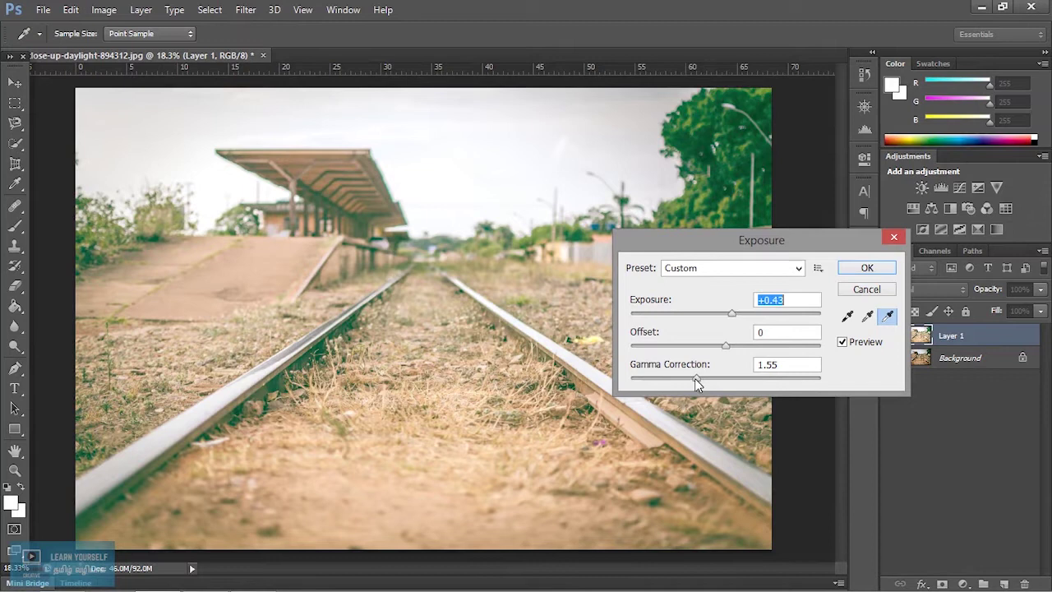
{"action": "left_click_drag", "start_coordinate": [696, 379], "coordinate": [706, 383]}
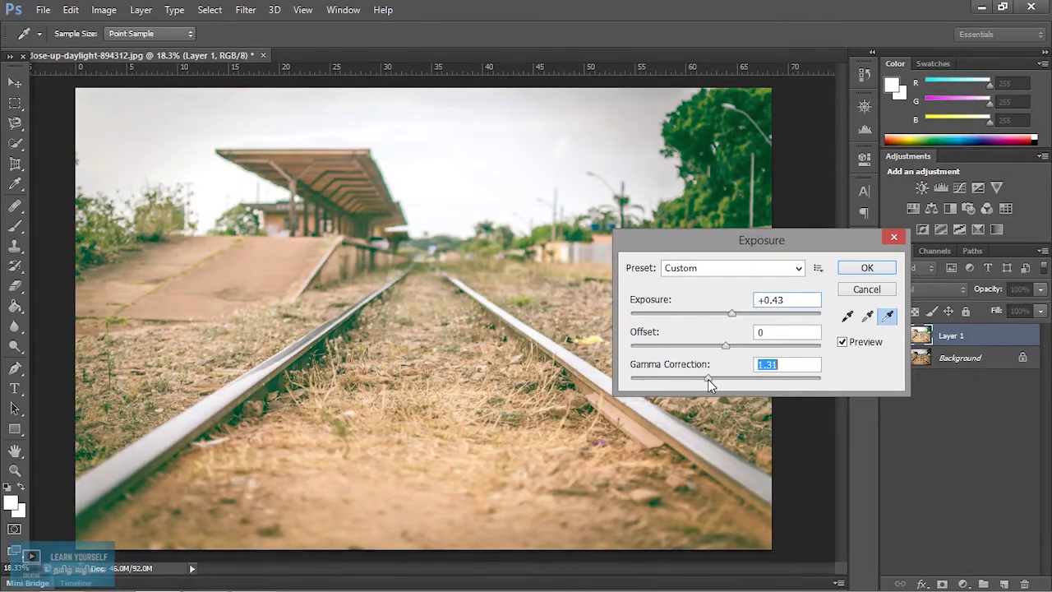
{"action": "left_click", "coordinate": [867, 268]}
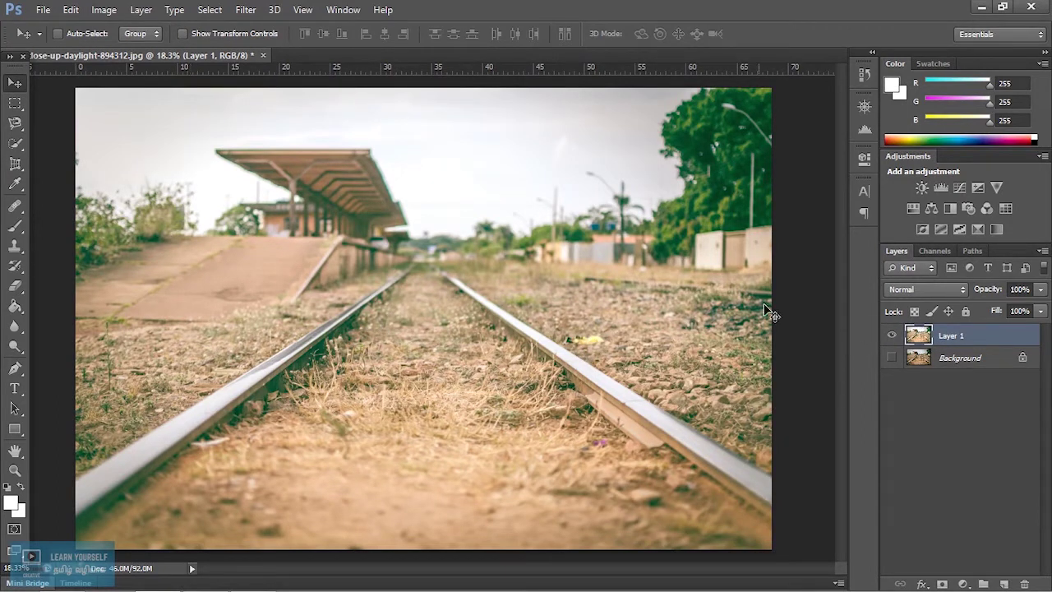
Compare Layer 1 with the original, leaving Layer 1 visible and Background hidden
{"action": "left_click", "coordinate": [886, 357]}
{"action": "left_click", "coordinate": [892, 337]}
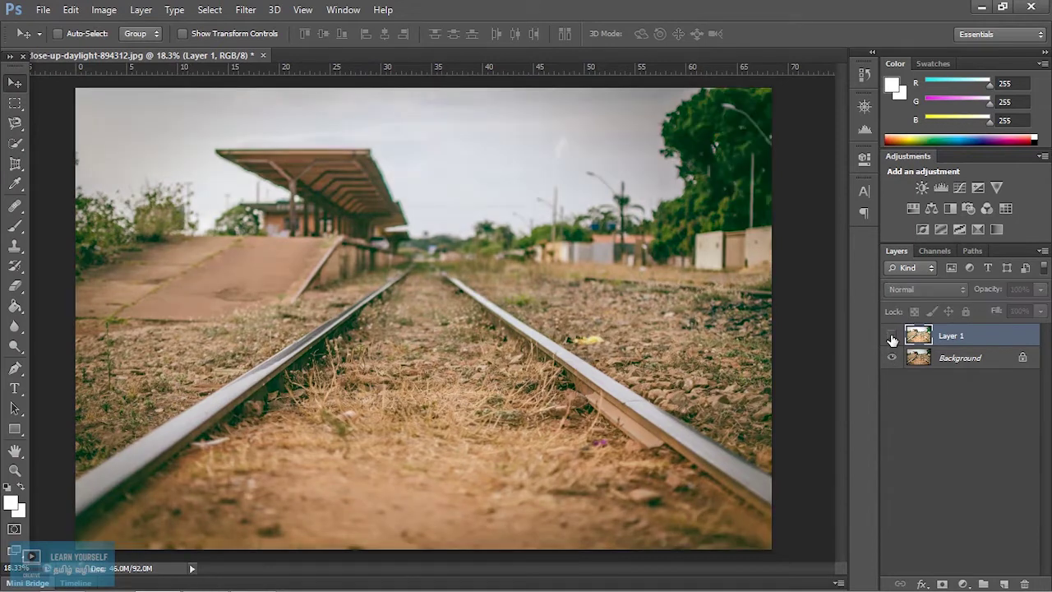
{"action": "left_click", "coordinate": [892, 337]}
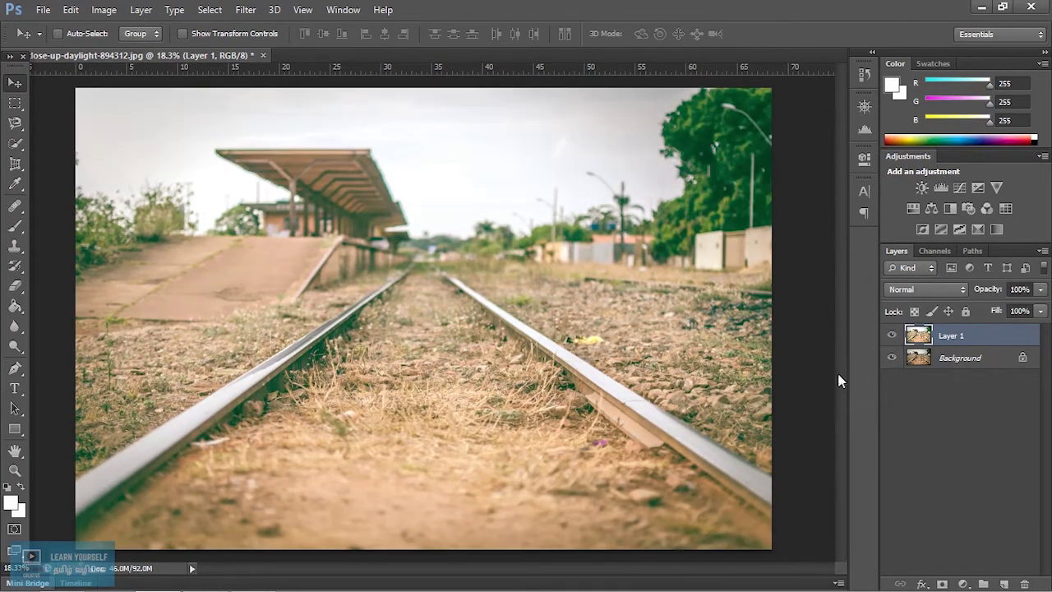
{"action": "left_click", "coordinate": [892, 358]}
Open the Curves adjustment for Layer 1
{"action": "left_click", "coordinate": [104, 9]}
{"action": "mouse_move", "coordinate": [131, 48]}
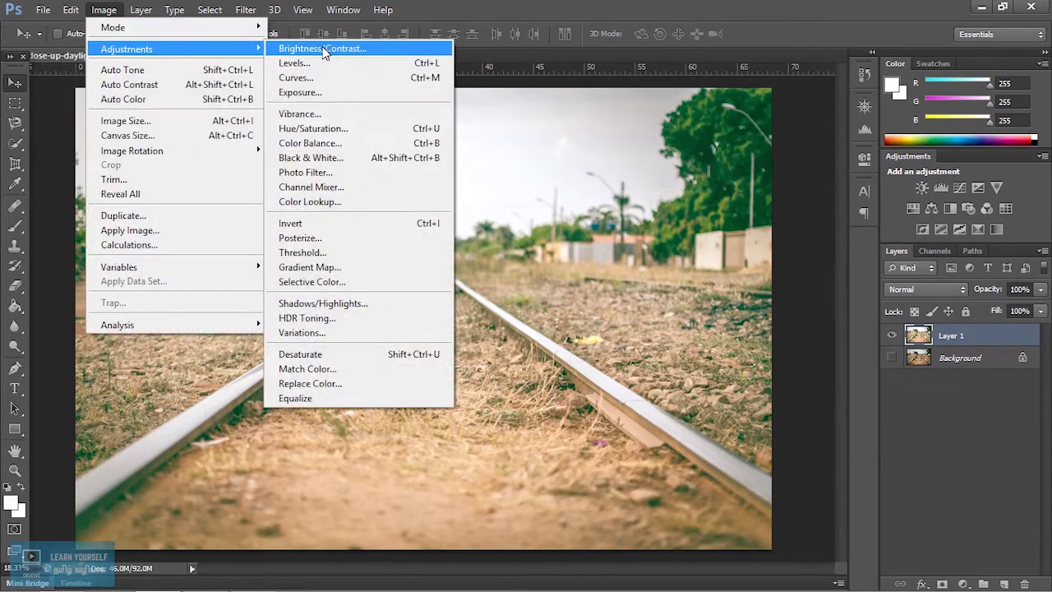
{"action": "left_click", "coordinate": [327, 83]}
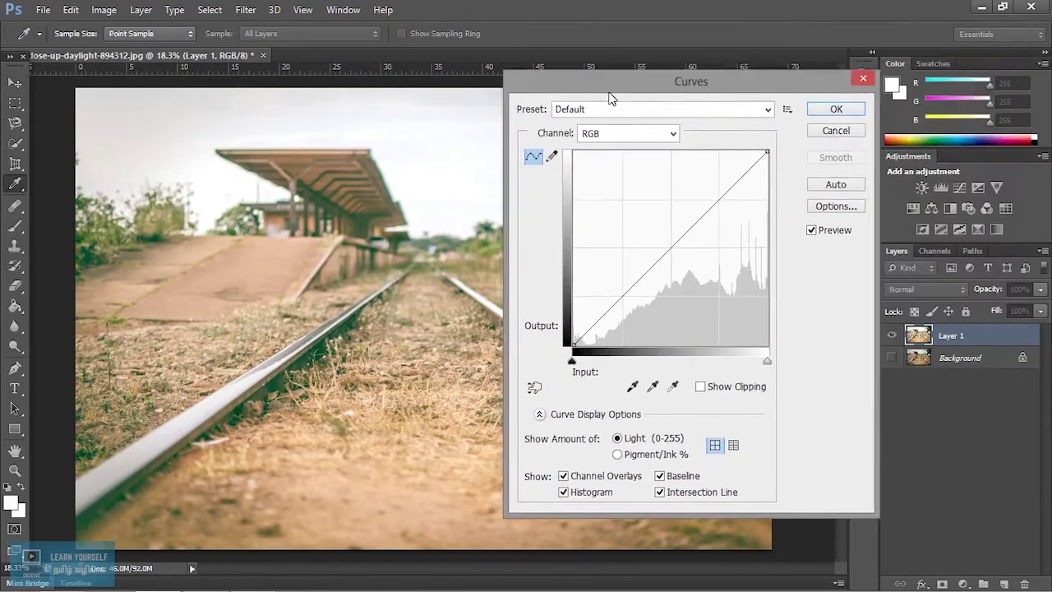
Drag an RGB curve point up to input 171, output 224 to brighten the photo
{"action": "left_click_drag", "start_coordinate": [610, 99], "coordinate": [629, 89]}
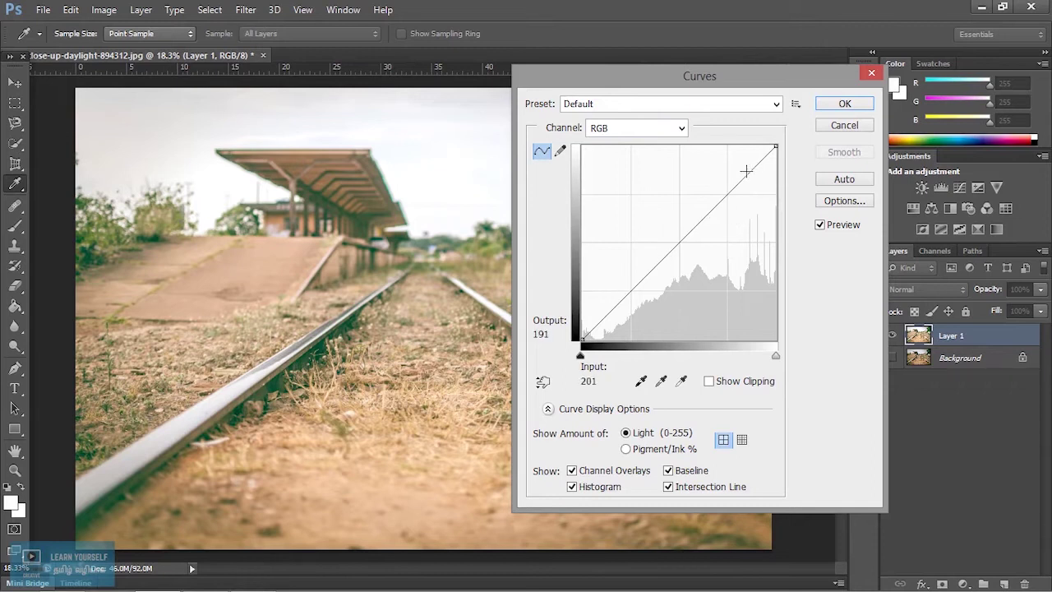
{"action": "left_click_drag", "start_coordinate": [687, 243], "coordinate": [703, 266]}
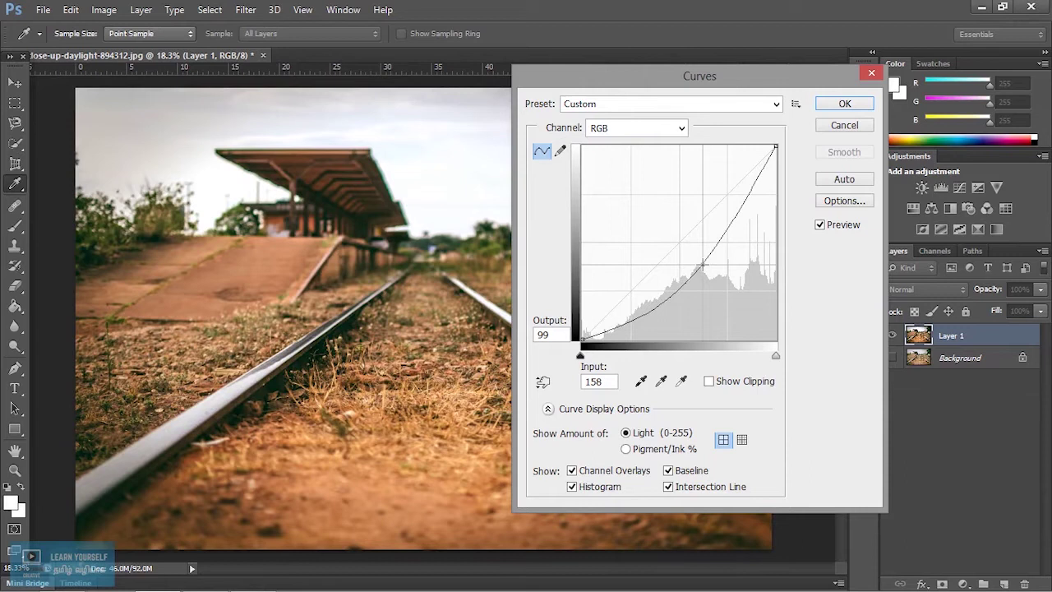
{"action": "left_click_drag", "start_coordinate": [703, 266], "coordinate": [702, 257]}
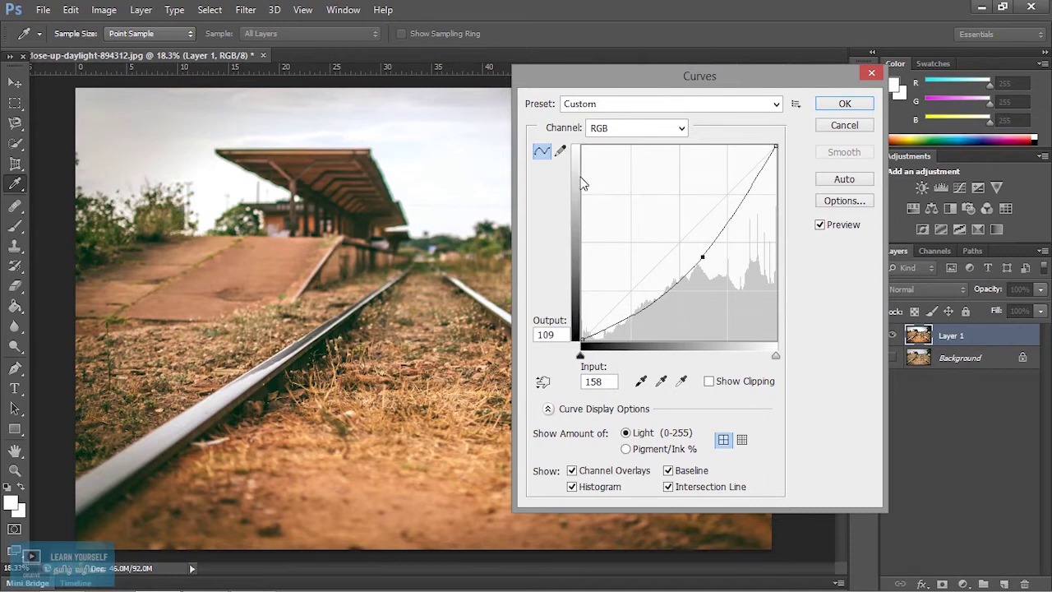
{"action": "left_click_drag", "start_coordinate": [703, 262], "coordinate": [707, 265]}
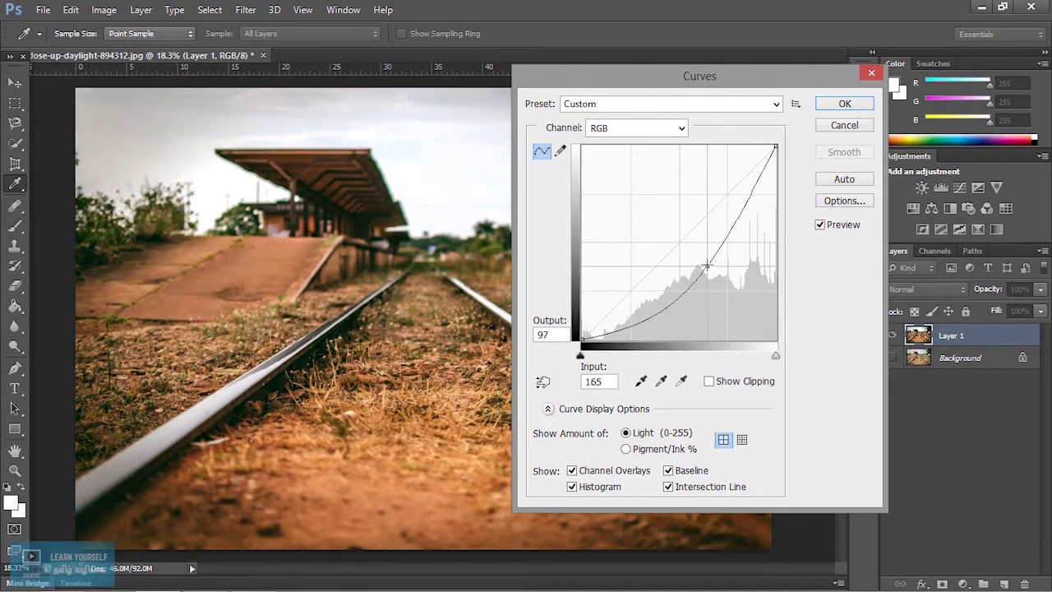
{"action": "left_click_drag", "start_coordinate": [707, 265], "coordinate": [655, 209]}
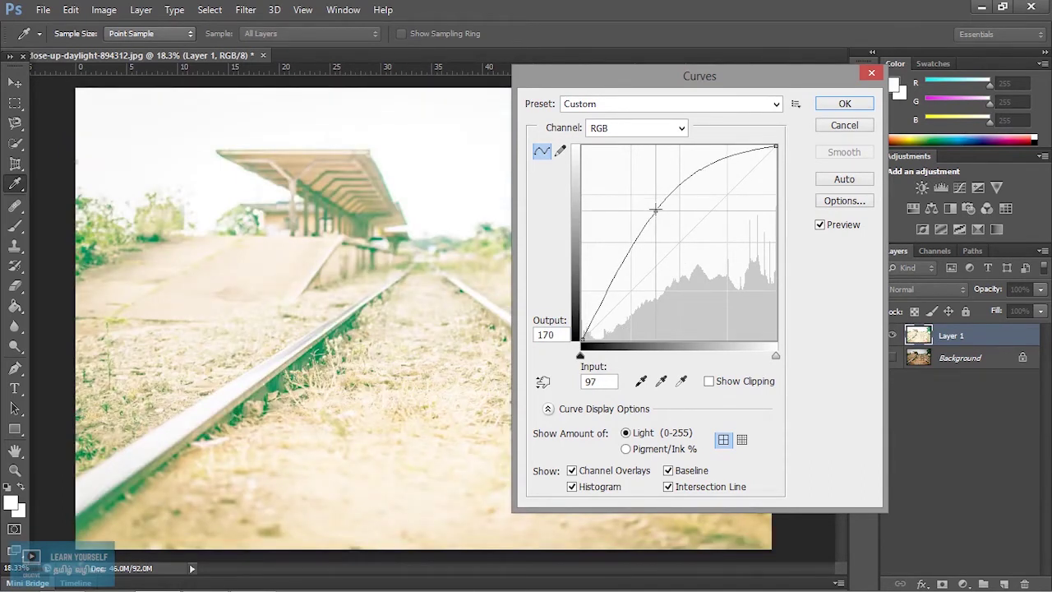
{"action": "left_click_drag", "start_coordinate": [650, 230], "coordinate": [677, 202]}
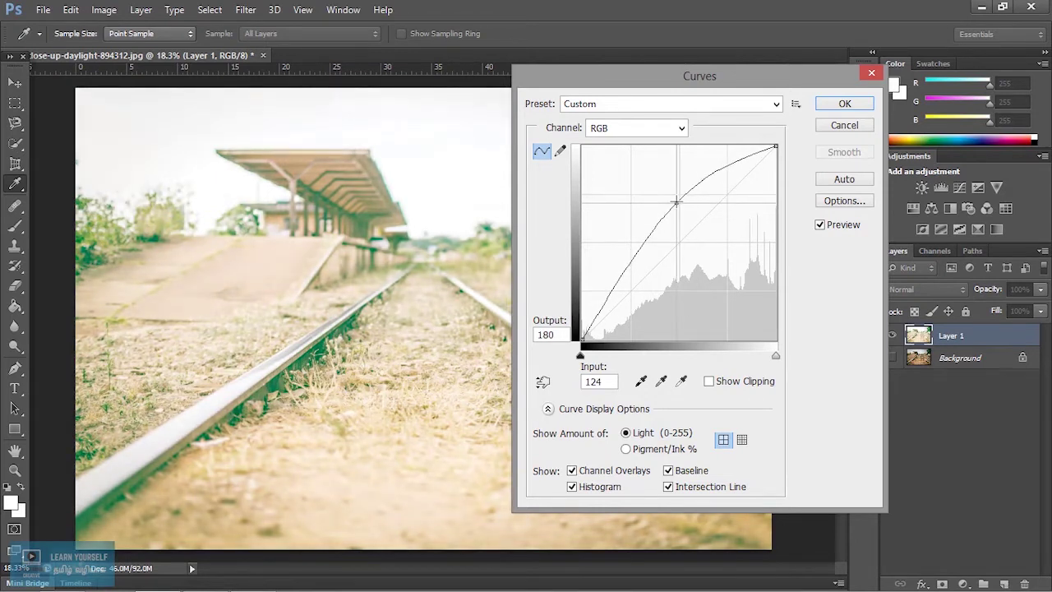
{"action": "left_click_drag", "start_coordinate": [677, 201], "coordinate": [712, 169]}
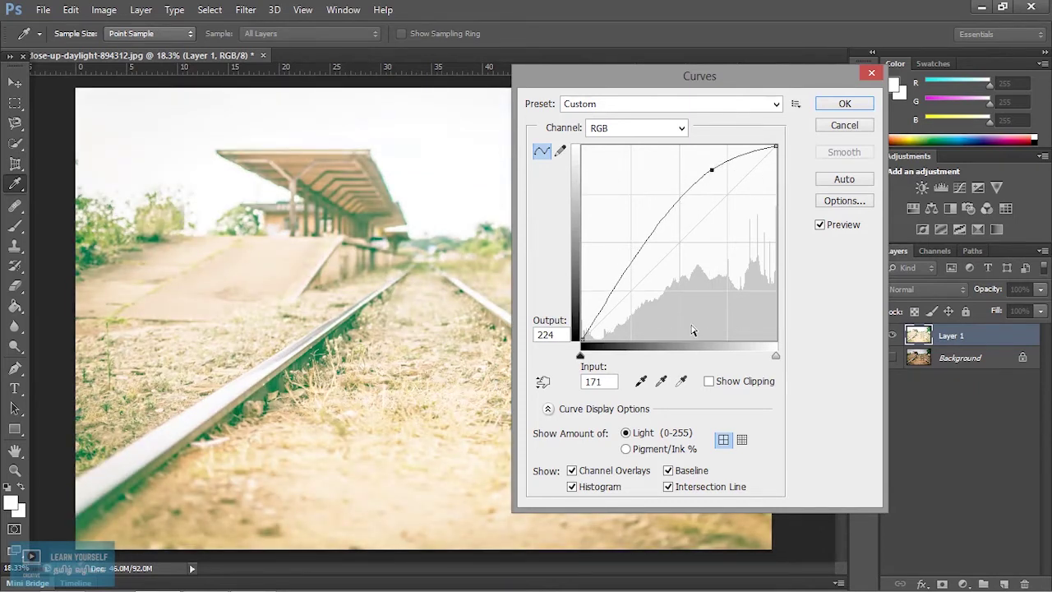
Add an RGB shadow point at input 73, output 56 and a highlight point, checking with Preview
{"action": "left_click_drag", "start_coordinate": [626, 266], "coordinate": [644, 294]}
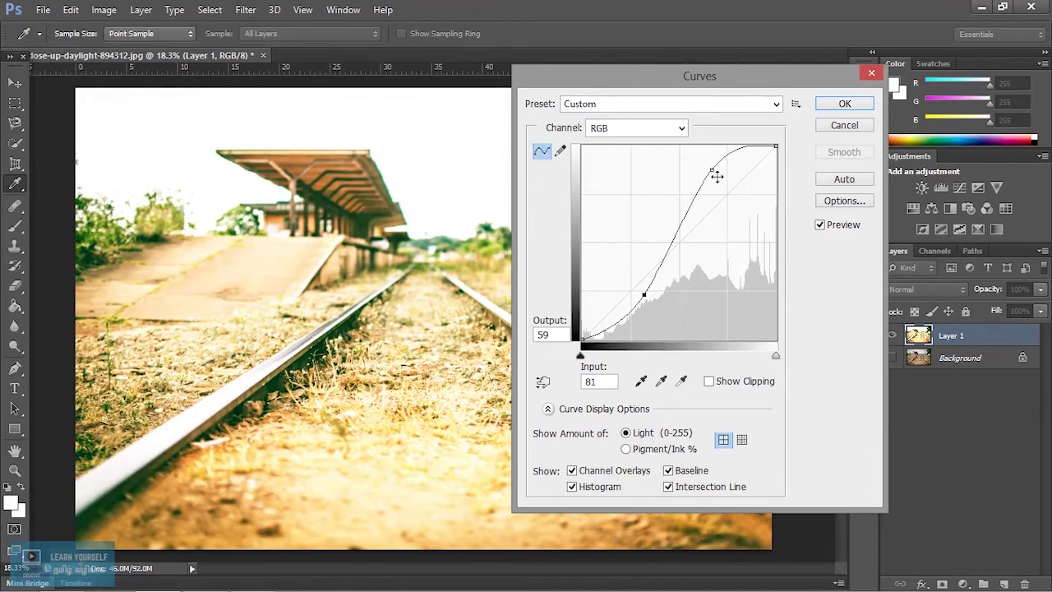
{"action": "left_click_drag", "start_coordinate": [715, 171], "coordinate": [720, 177]}
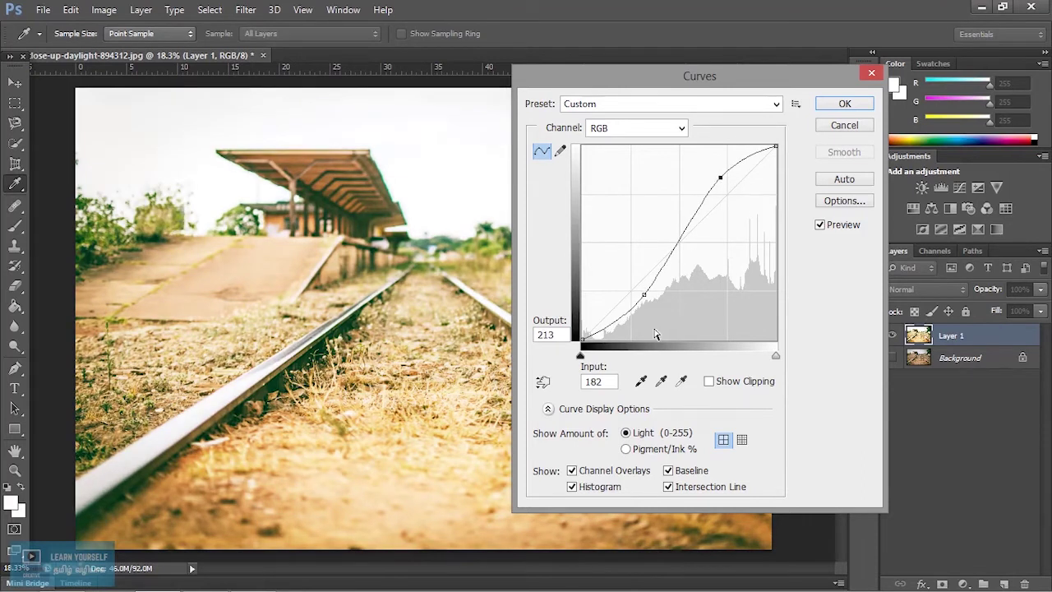
{"action": "left_click_drag", "start_coordinate": [646, 295], "coordinate": [637, 295]}
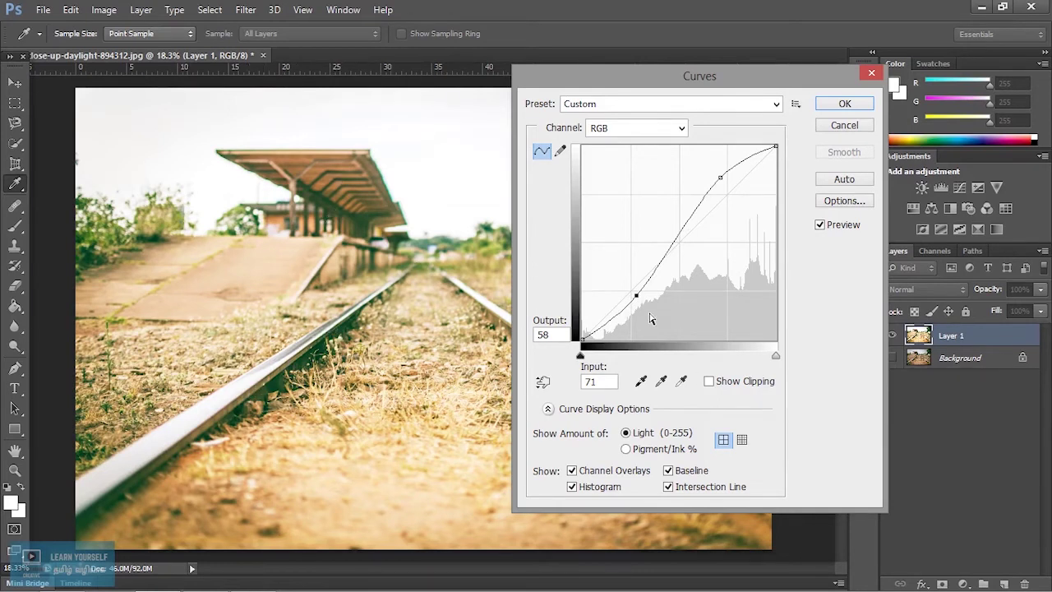
{"action": "left_click_drag", "start_coordinate": [641, 294], "coordinate": [642, 295]}
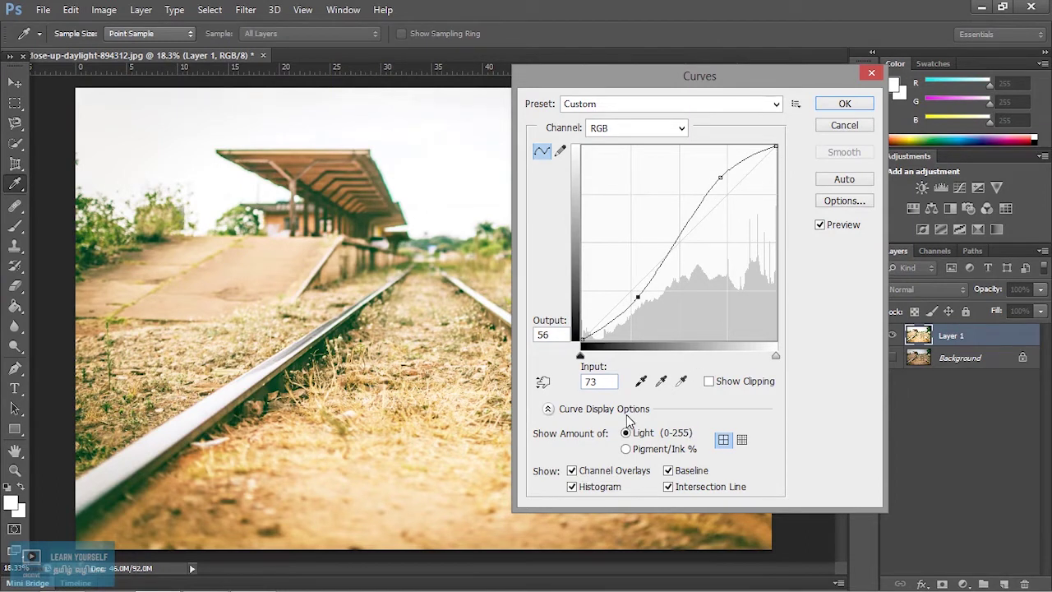
{"action": "left_click", "coordinate": [820, 226]}
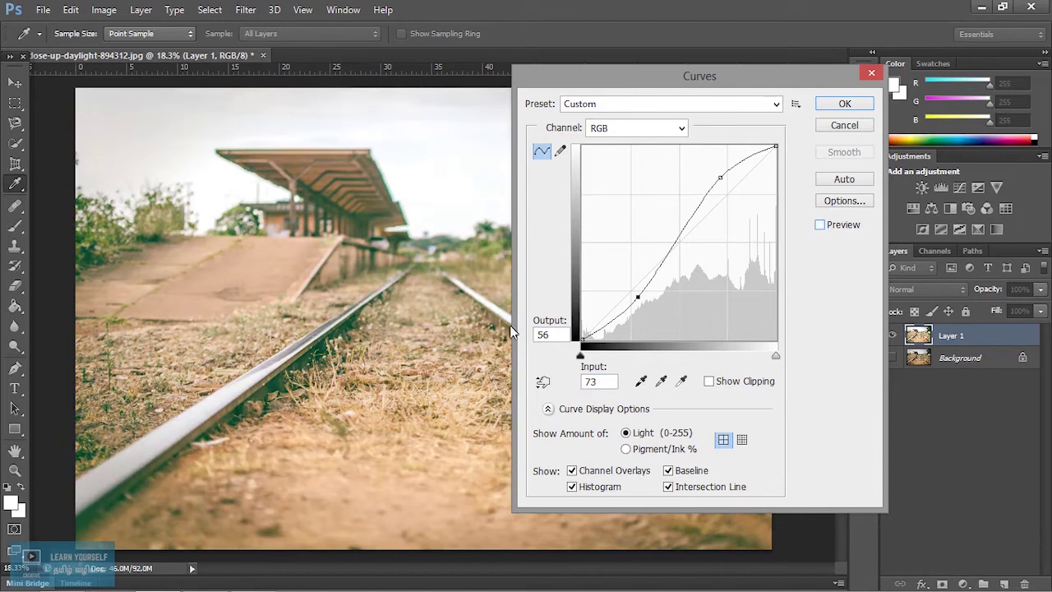
{"action": "left_click", "coordinate": [820, 226]}
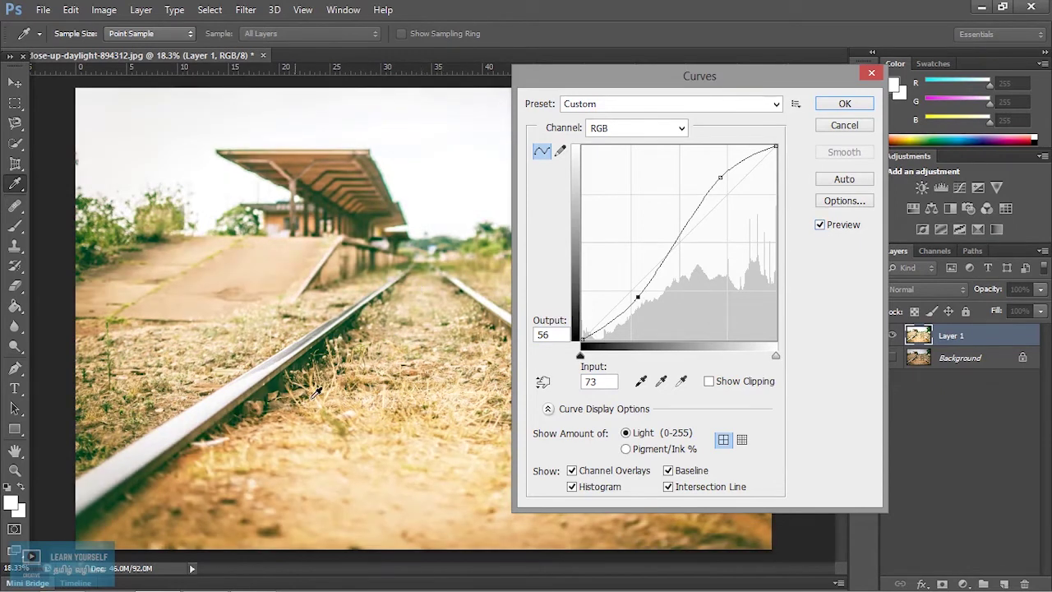
{"action": "left_click_drag", "start_coordinate": [689, 84], "coordinate": [634, 73]}
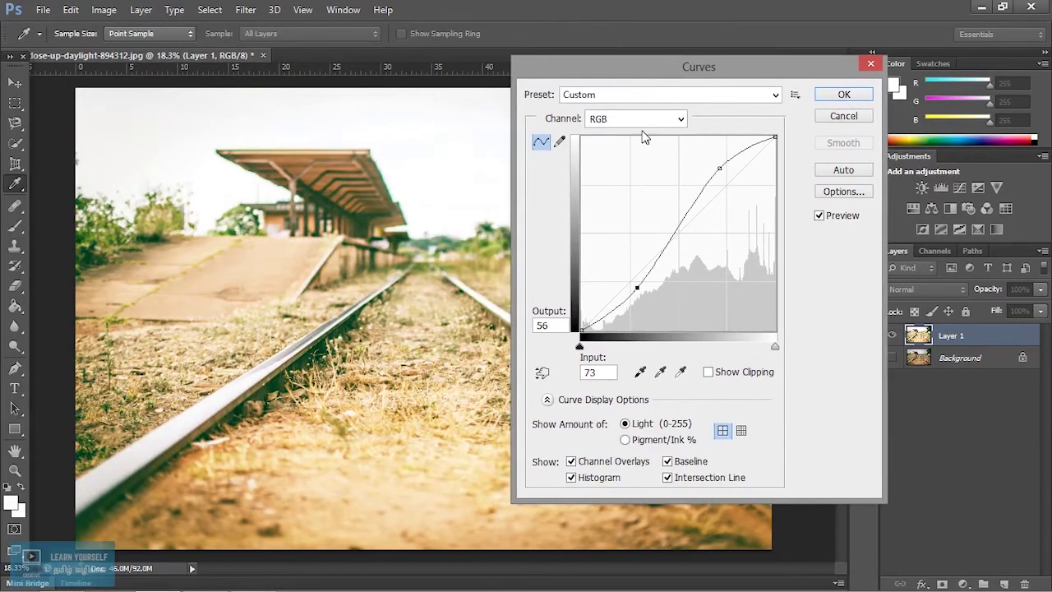
On the Red channel, add a shadow point and an upper point at input 189, output 183
{"action": "left_click", "coordinate": [642, 121]}
{"action": "left_click", "coordinate": [644, 154]}
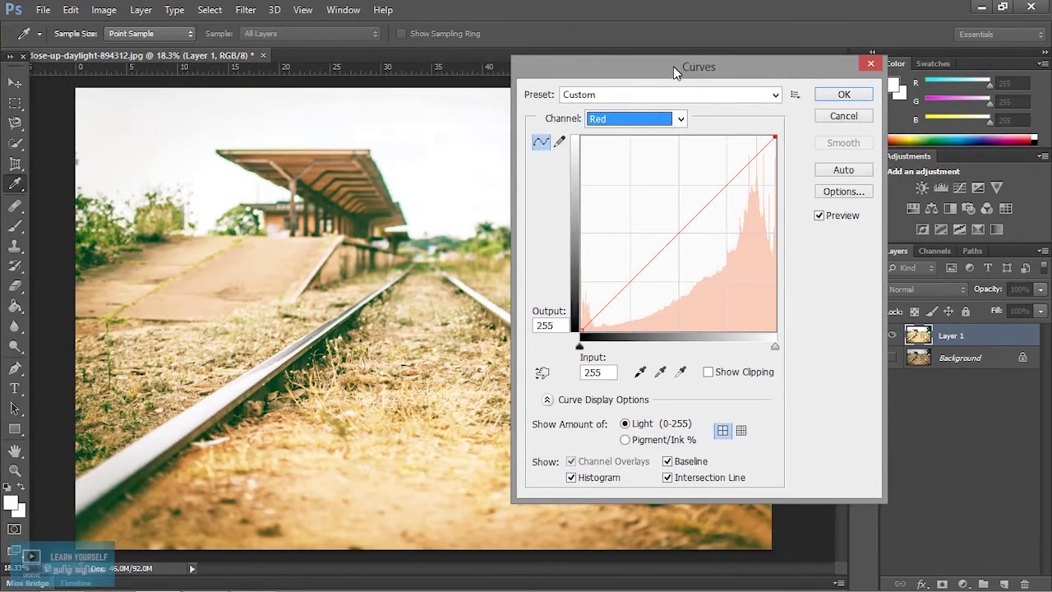
{"action": "left_click_drag", "start_coordinate": [681, 82], "coordinate": [795, 92]}
{"action": "mouse_move", "coordinate": [850, 197]}
{"action": "left_mouse_down"}
{"action": "mouse_move", "coordinate": [828, 182]}
{"action": "mouse_move", "coordinate": [813, 188]}
{"action": "mouse_move", "coordinate": [834, 223]}
{"action": "mouse_move", "coordinate": [846, 198]}
{"action": "left_mouse_up"}
{"action": "left_click_drag", "start_coordinate": [782, 269], "coordinate": [764, 282]}
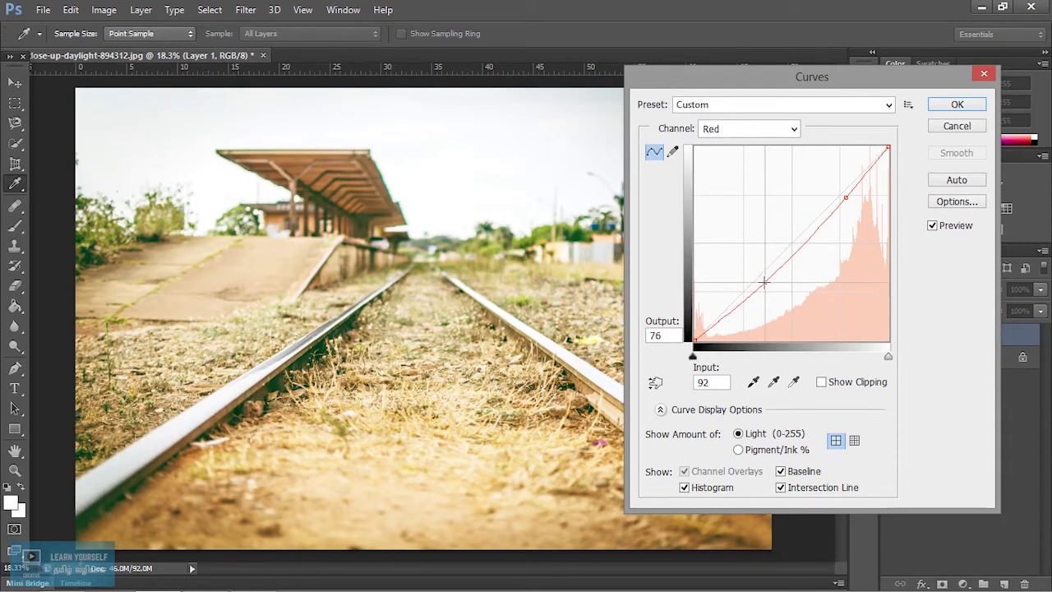
{"action": "mouse_move", "coordinate": [845, 198]}
{"action": "left_mouse_down"}
{"action": "mouse_move", "coordinate": [833, 183]}
{"action": "mouse_move", "coordinate": [833, 195]}
{"action": "left_mouse_up"}
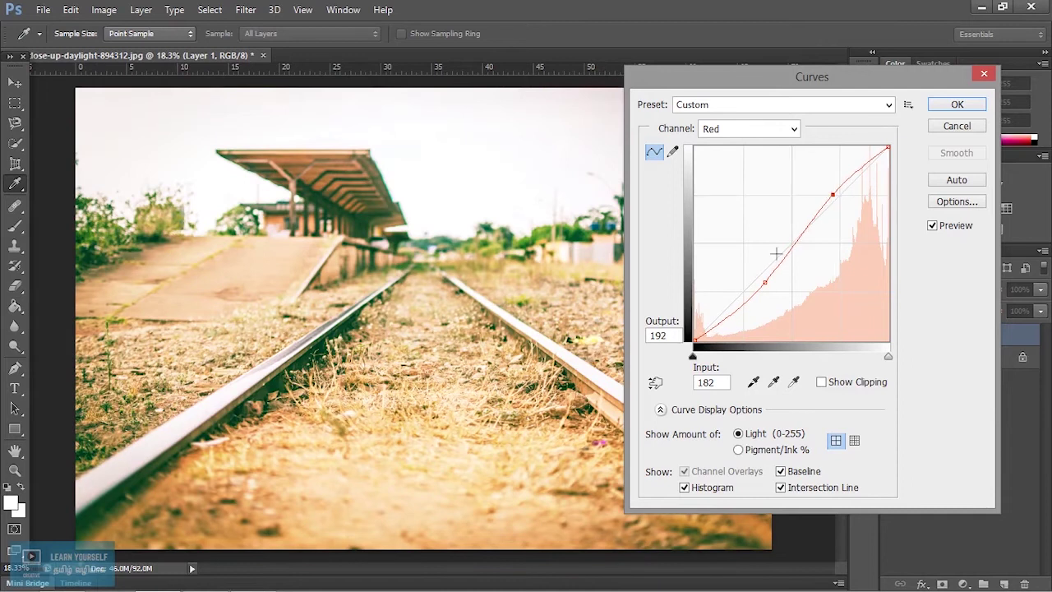
{"action": "mouse_move", "coordinate": [764, 282]}
{"action": "left_mouse_down"}
{"action": "mouse_move", "coordinate": [758, 295]}
{"action": "mouse_move", "coordinate": [748, 286]}
{"action": "left_mouse_up"}
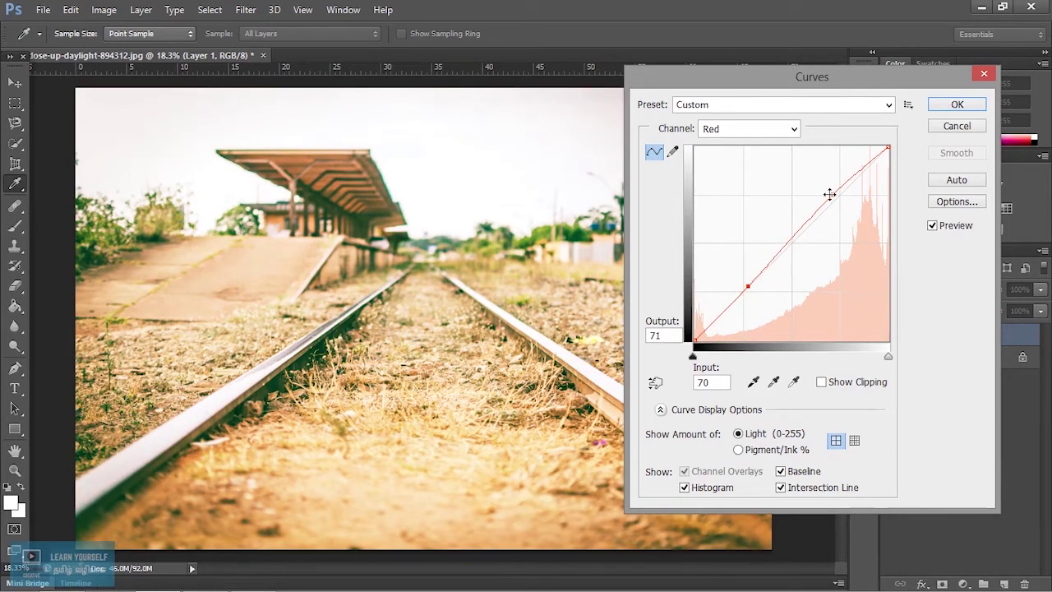
{"action": "left_click_drag", "start_coordinate": [833, 192], "coordinate": [837, 202]}
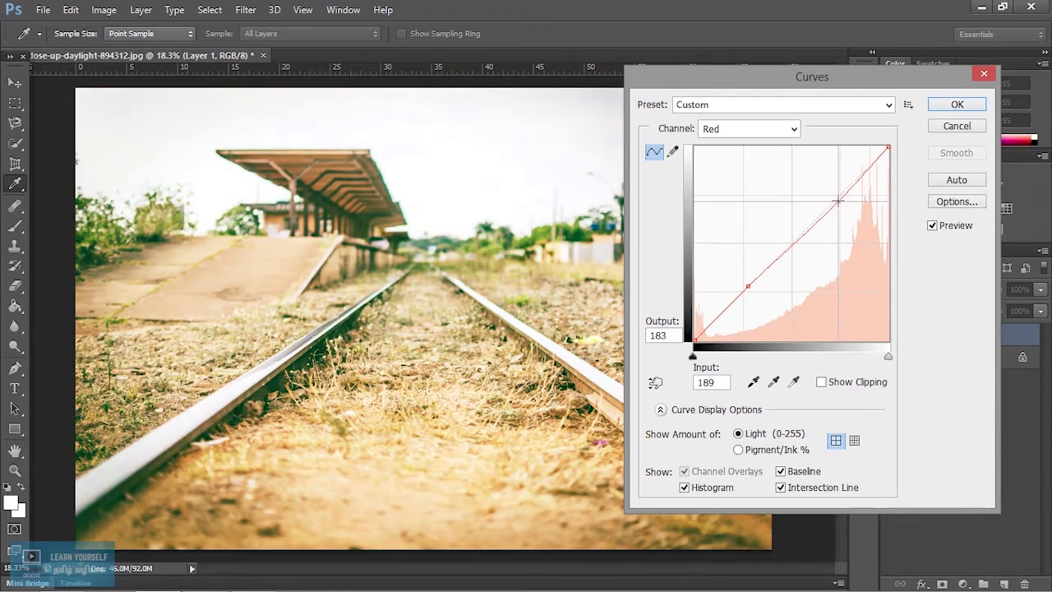
{"action": "left_click", "coordinate": [761, 128]}
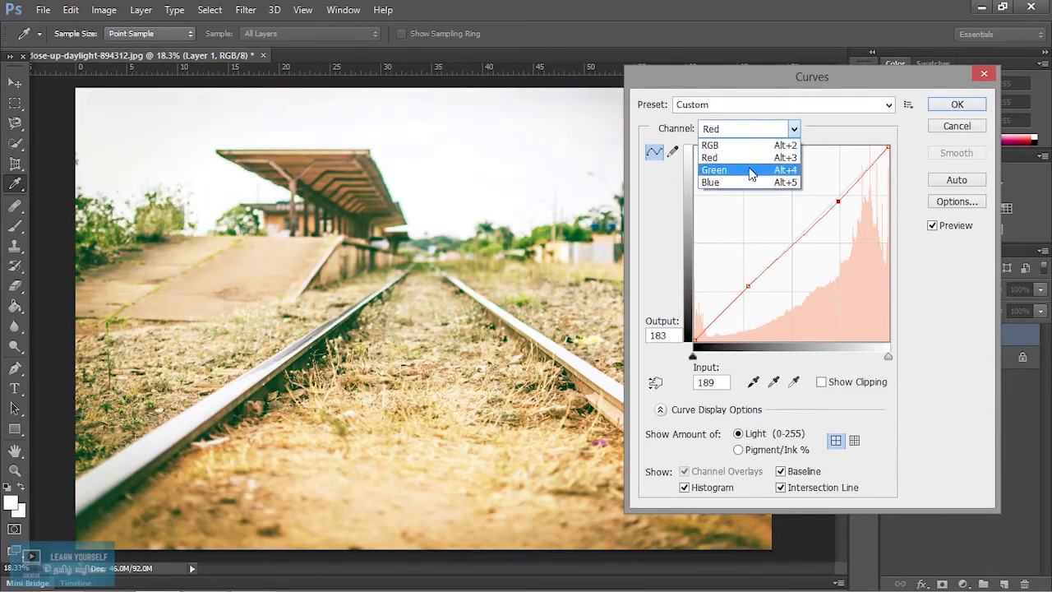
Lift the Green channel curve with an upper point and a lower shadow point
{"action": "left_click", "coordinate": [752, 169]}
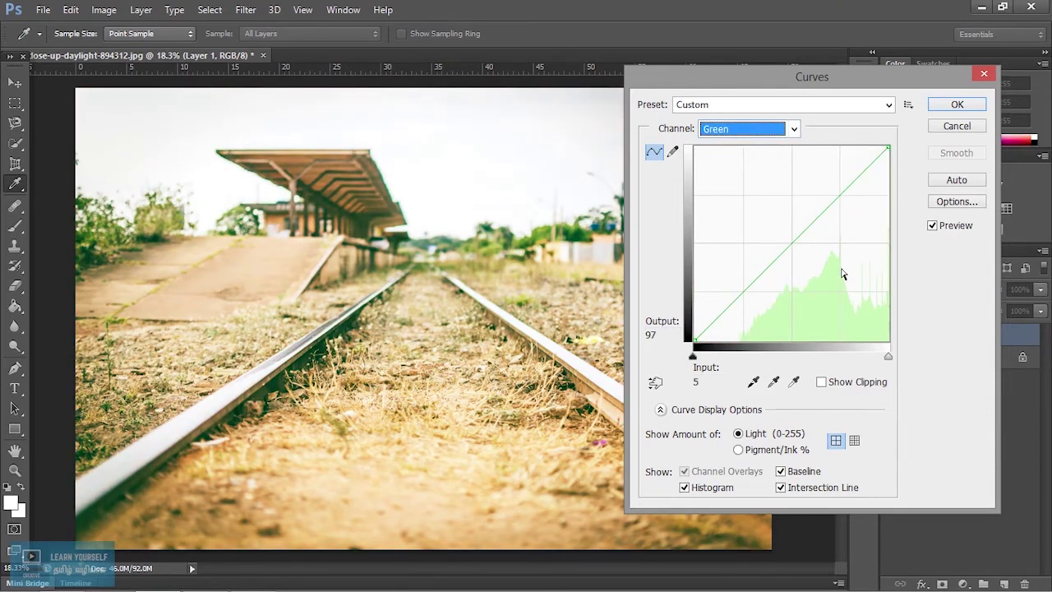
{"action": "left_click_drag", "start_coordinate": [845, 190], "coordinate": [832, 184]}
{"action": "left_click_drag", "start_coordinate": [763, 252], "coordinate": [763, 276]}
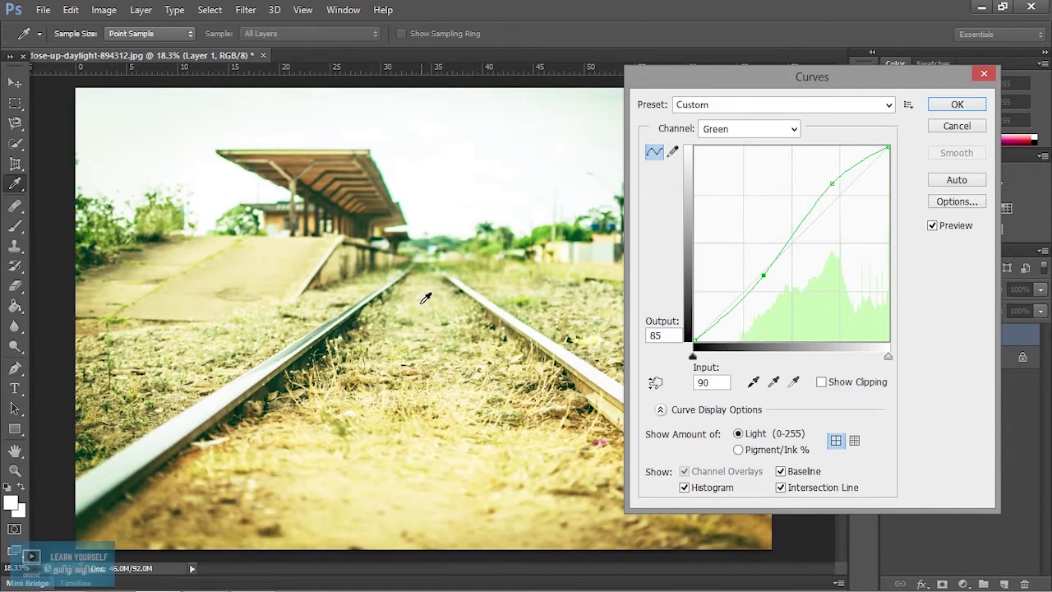
{"action": "left_click_drag", "start_coordinate": [830, 186], "coordinate": [833, 183]}
Raise the Blue channel curve with two points, the upper at input 182, output 196
{"action": "left_click", "coordinate": [773, 130]}
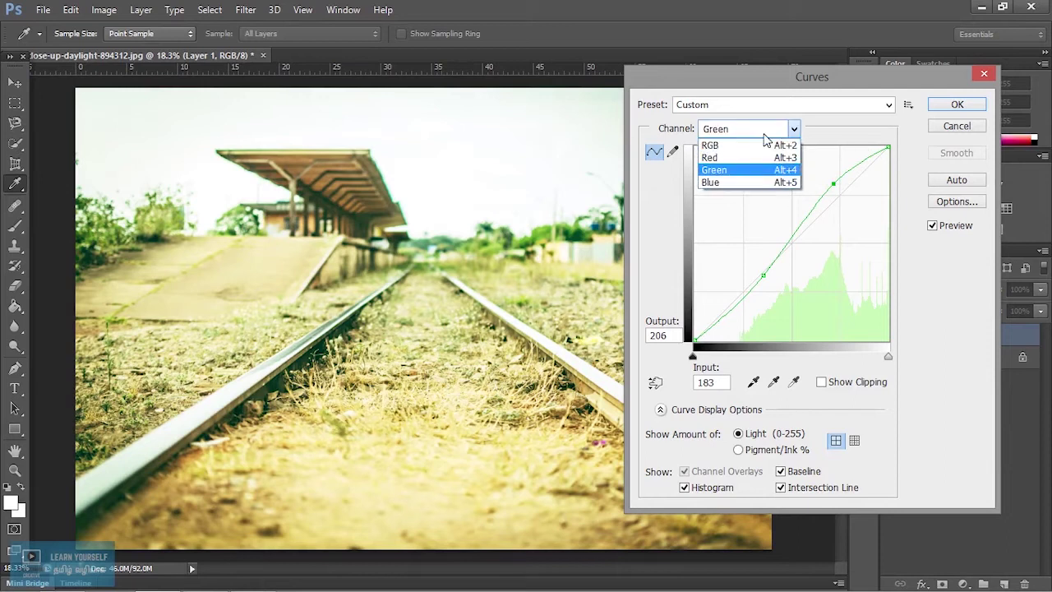
{"action": "left_click", "coordinate": [747, 184]}
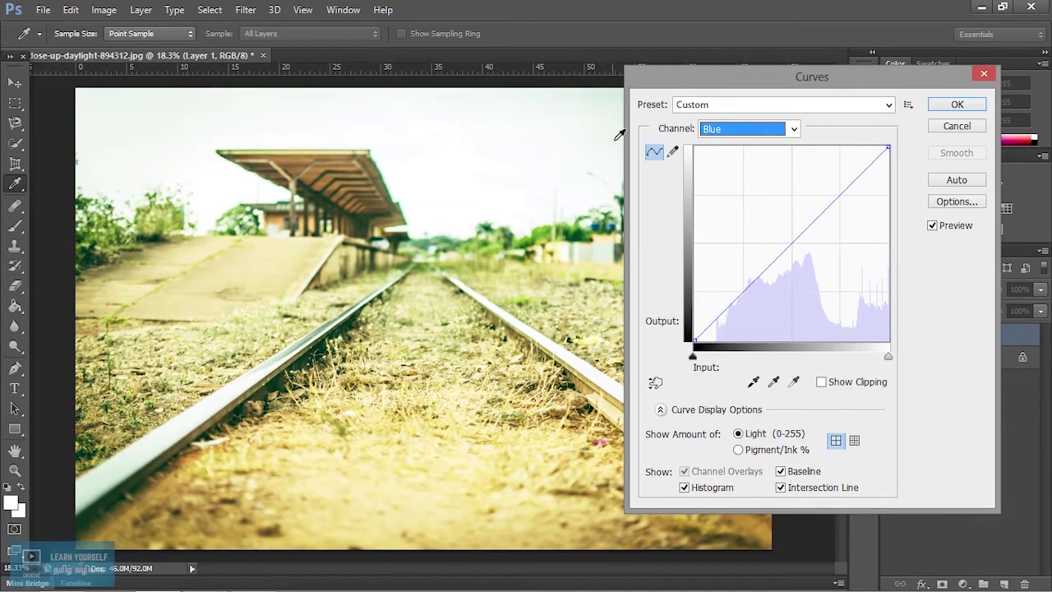
{"action": "left_click_drag", "start_coordinate": [842, 192], "coordinate": [831, 186]}
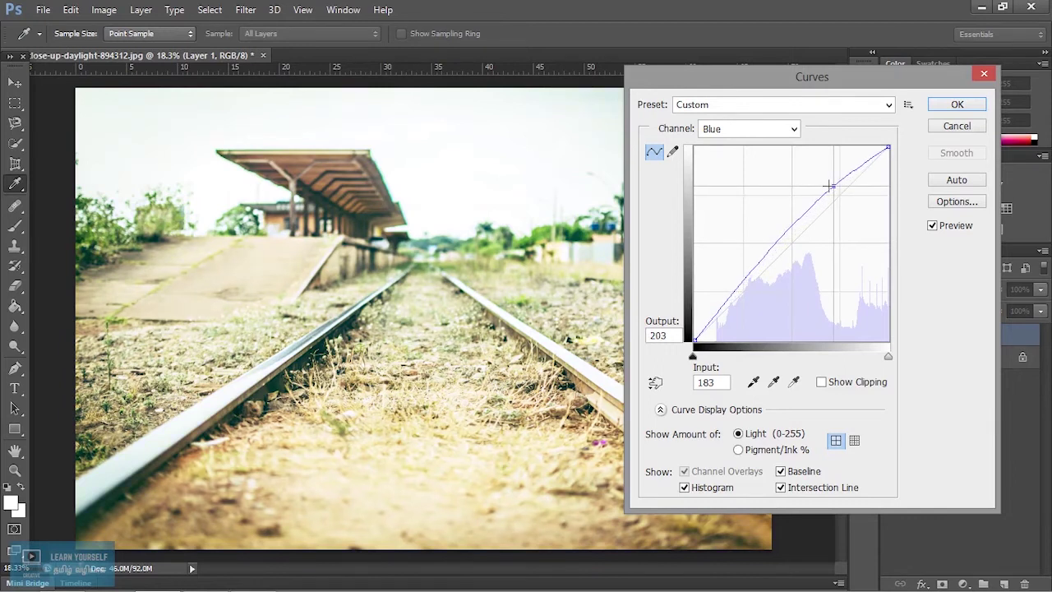
{"action": "left_click_drag", "start_coordinate": [755, 275], "coordinate": [760, 279]}
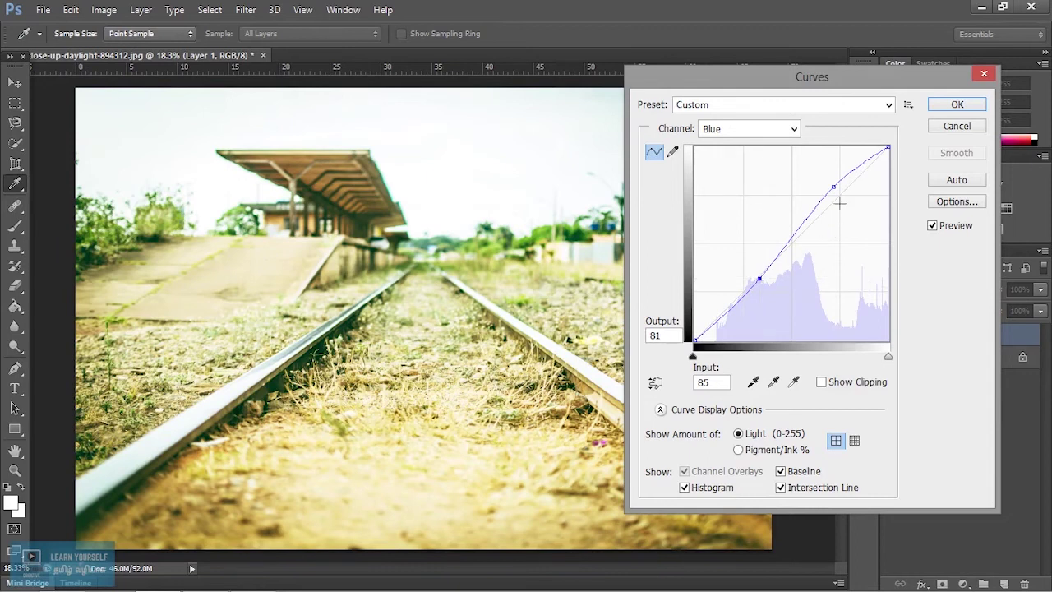
{"action": "left_click_drag", "start_coordinate": [838, 188], "coordinate": [833, 192]}
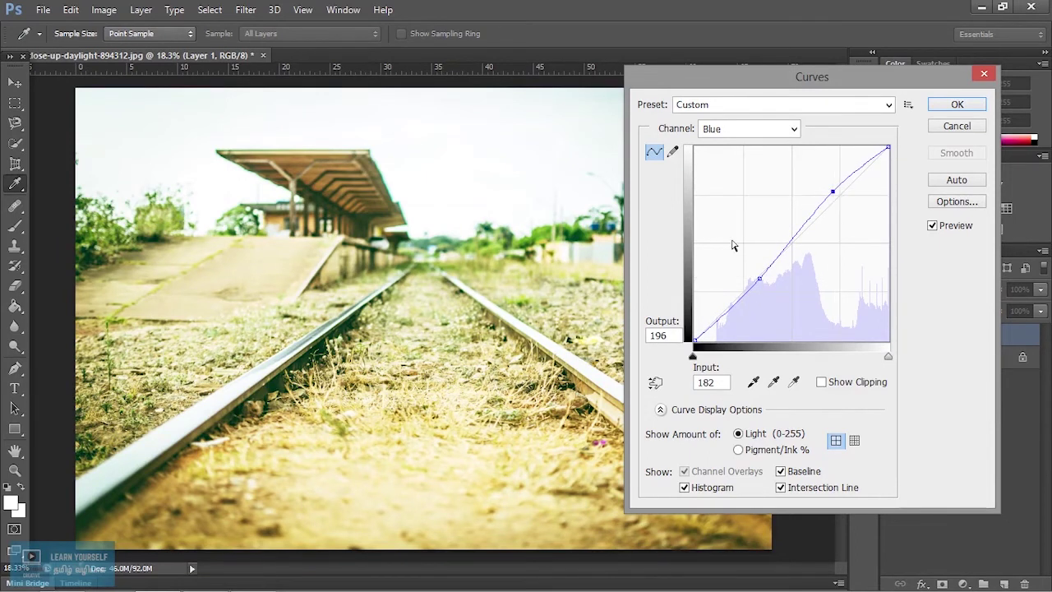